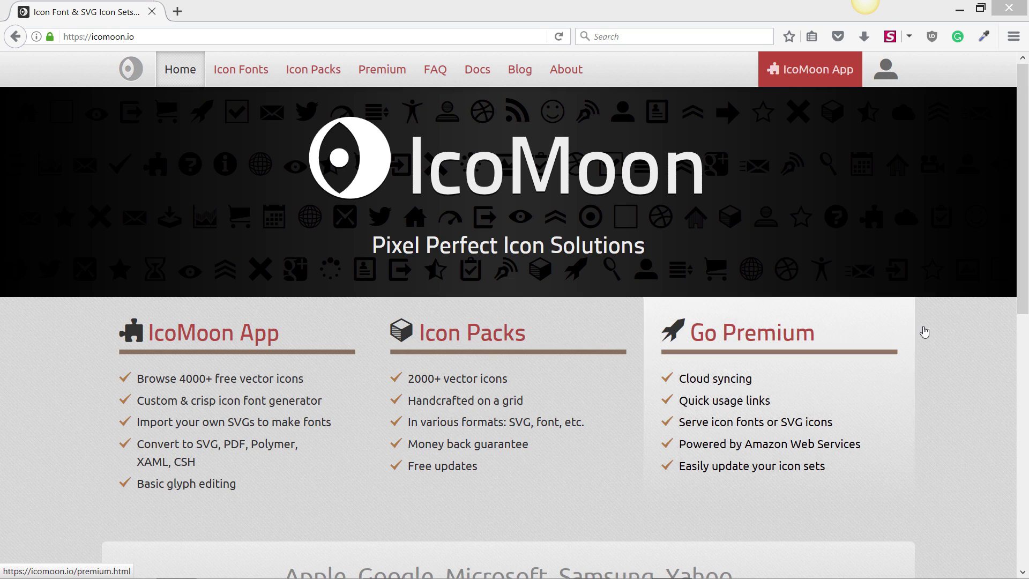
# In Manage Projects, create a new project and delete the Ecommerce Icons project.
pyautogui.click(806, 79)
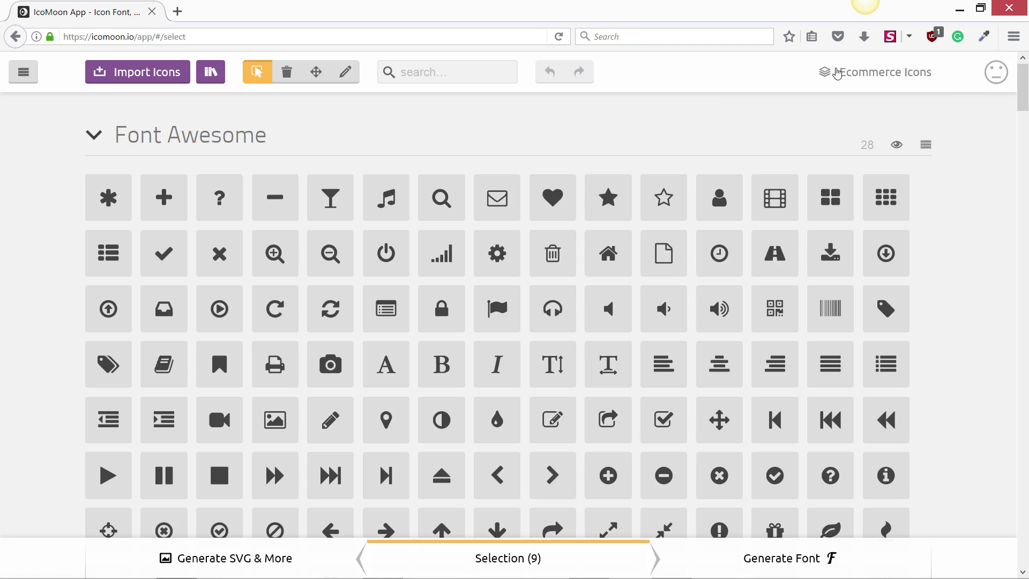
pyautogui.click(823, 75)
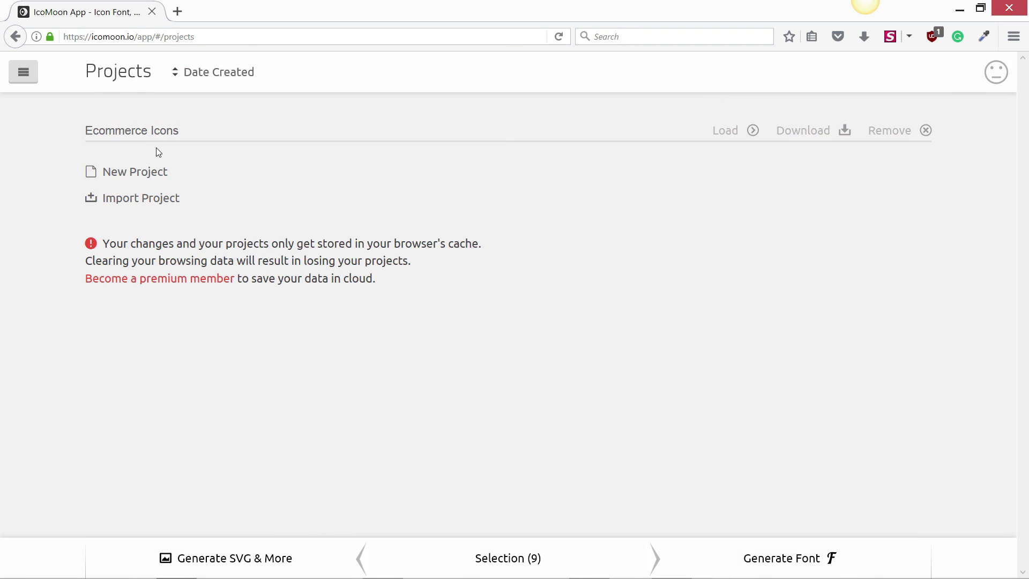
pyautogui.click(136, 130)
pyautogui.moveTo(189, 127); pyautogui.dragTo(18, 115)
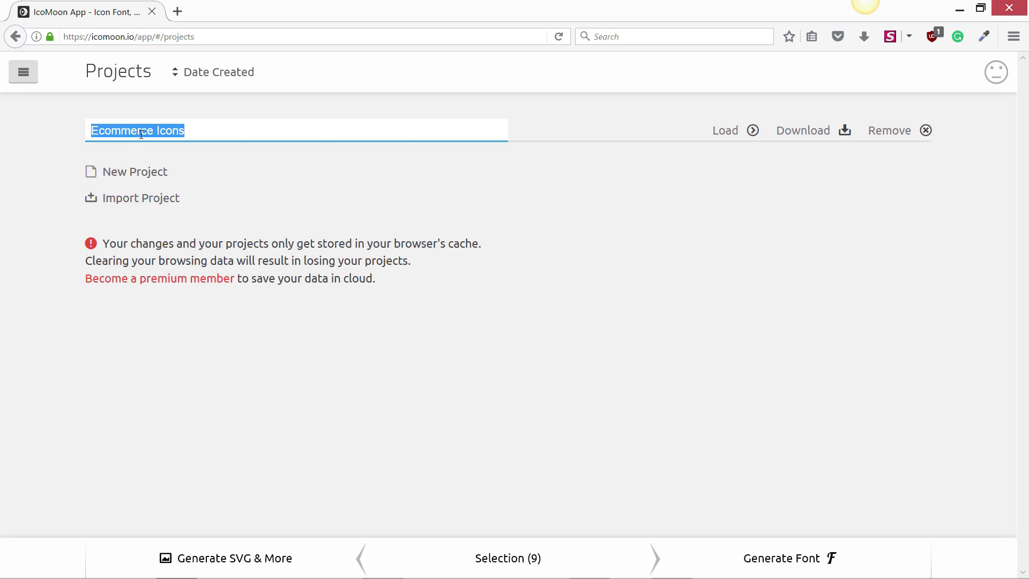
pyautogui.click(125, 173)
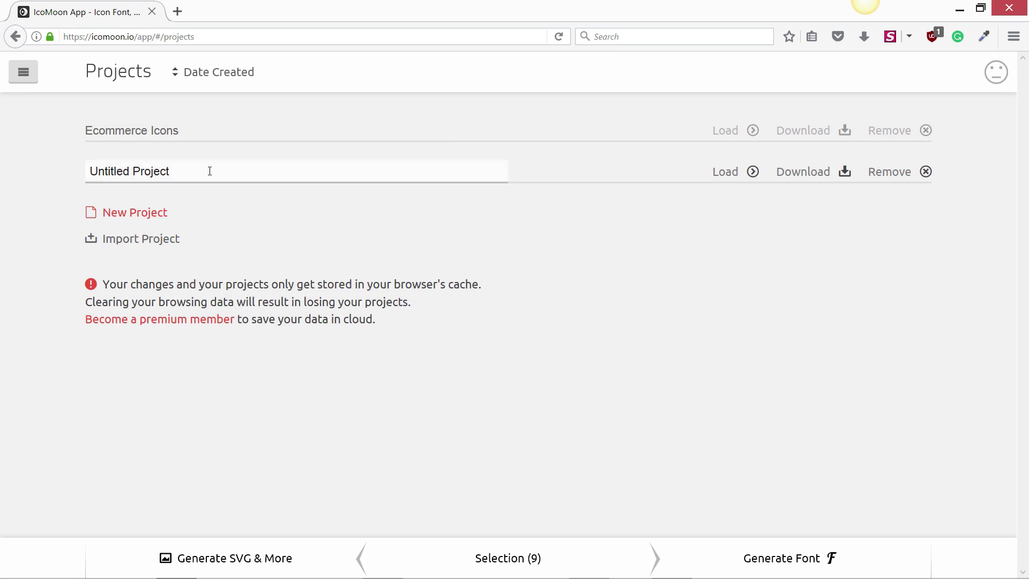
pyautogui.click(882, 129)
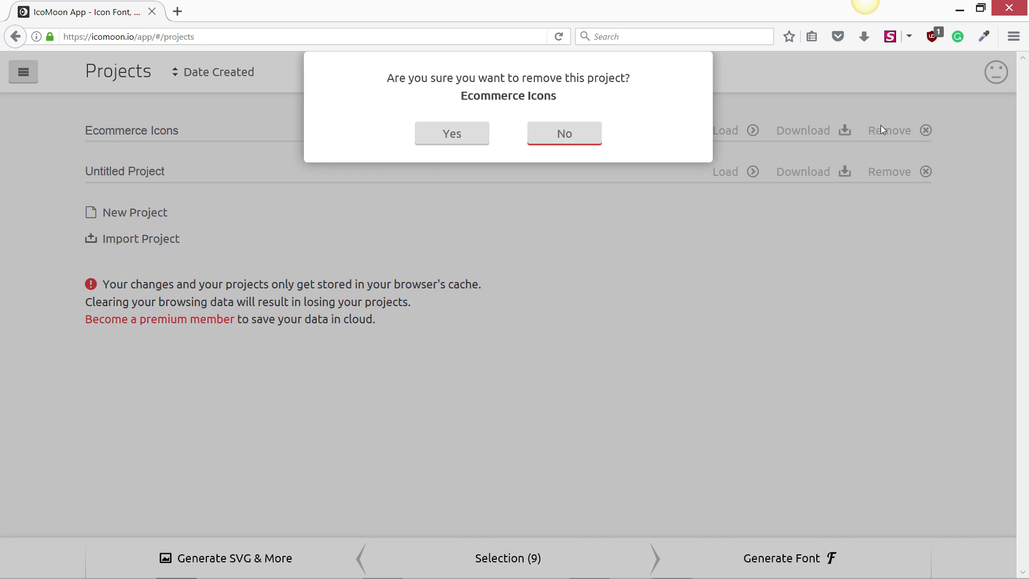
pyautogui.click(465, 142)
# Rename the Untitled Project to 'IconSet-WebDesign'.
pyautogui.moveTo(168, 133); pyautogui.dragTo(66, 133)
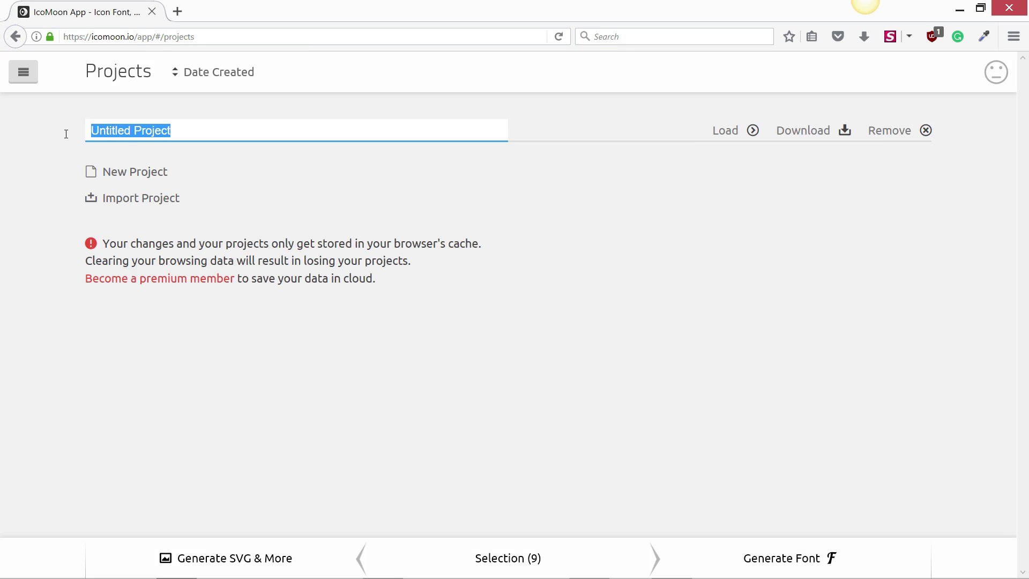
pyautogui.write('Icon')
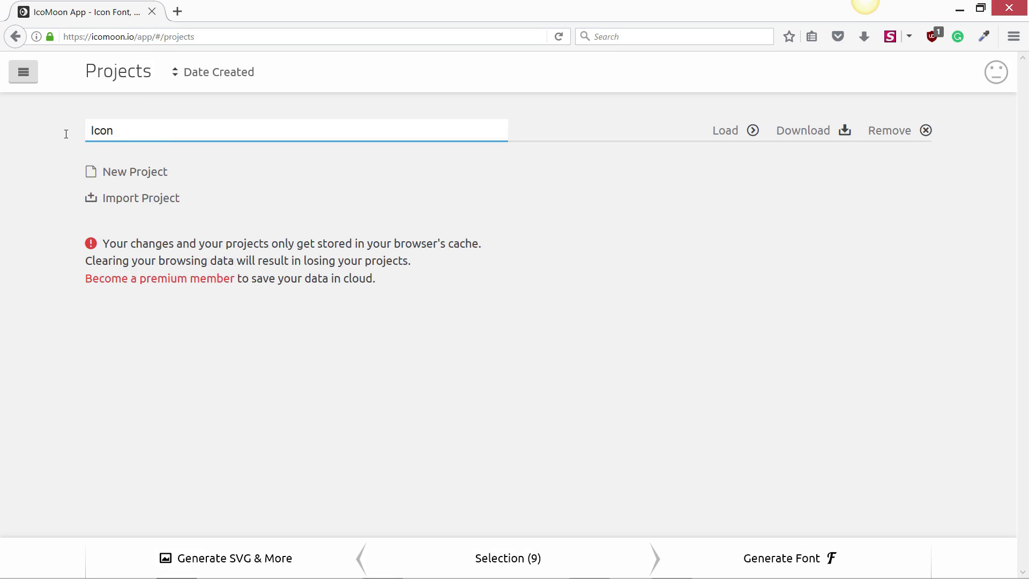
pyautogui.write('Set-WebDesign')
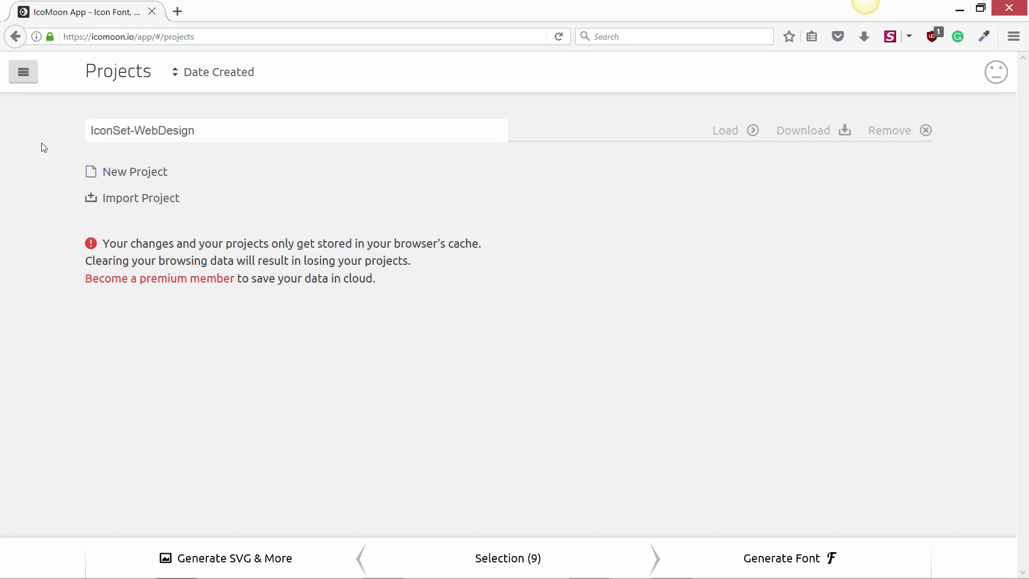
pyautogui.click(41, 147)
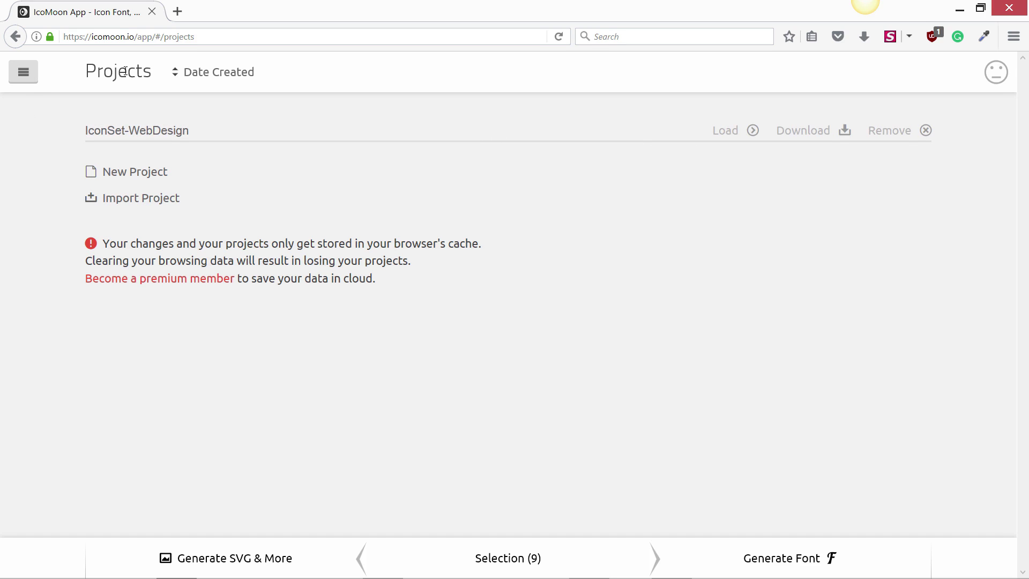
# Open the icon Library from the Selection workspace.
pyautogui.click(224, 561)
pyautogui.click(484, 560)
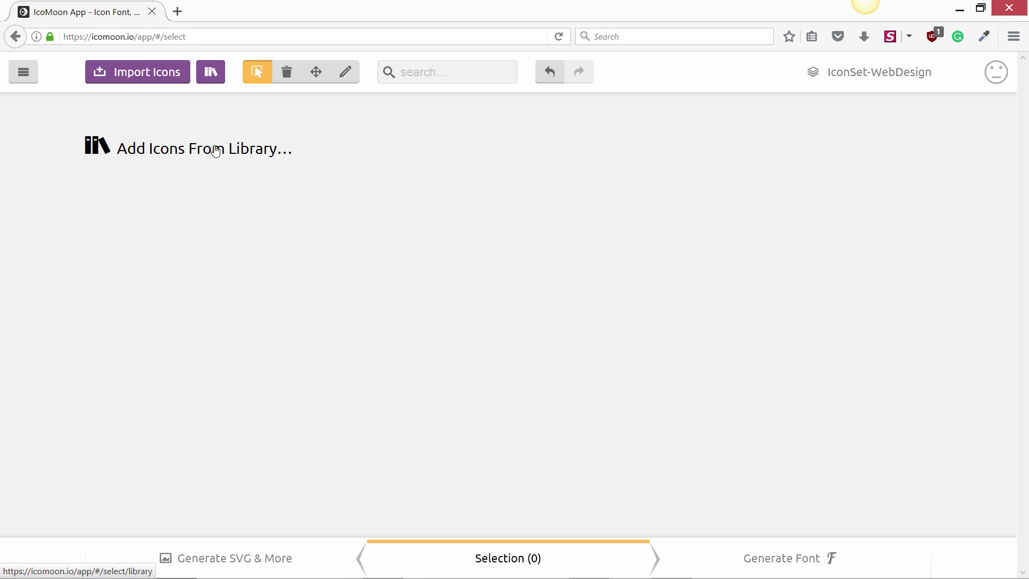
pyautogui.click(180, 156)
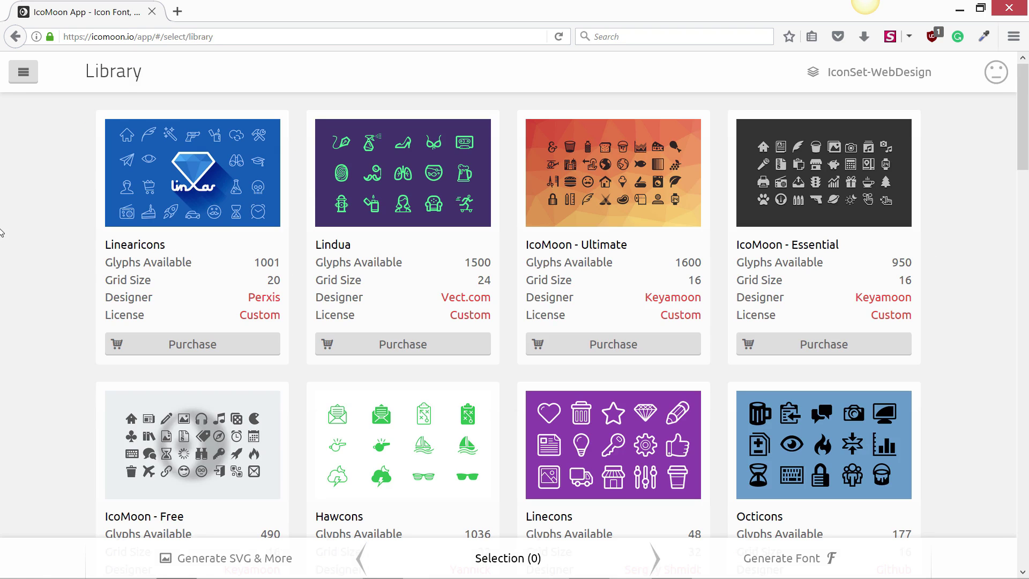
# Browse the free icon sets in the Library, inspecting the Material Icons card details.
pyautogui.scroll(-1, 3, 304)
pyautogui.scroll(-6, 3, 304)
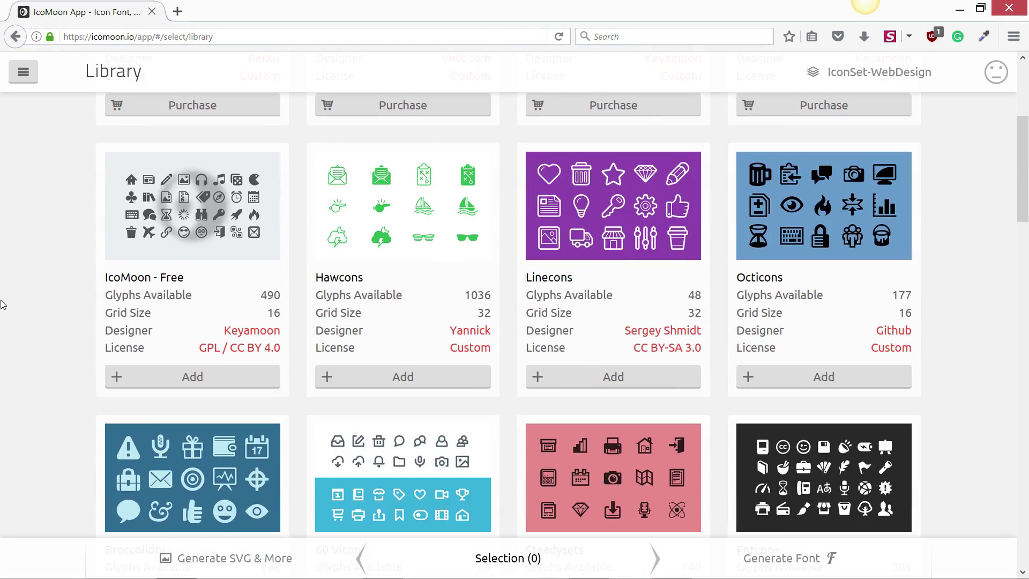
pyautogui.scroll(2, 3, 304)
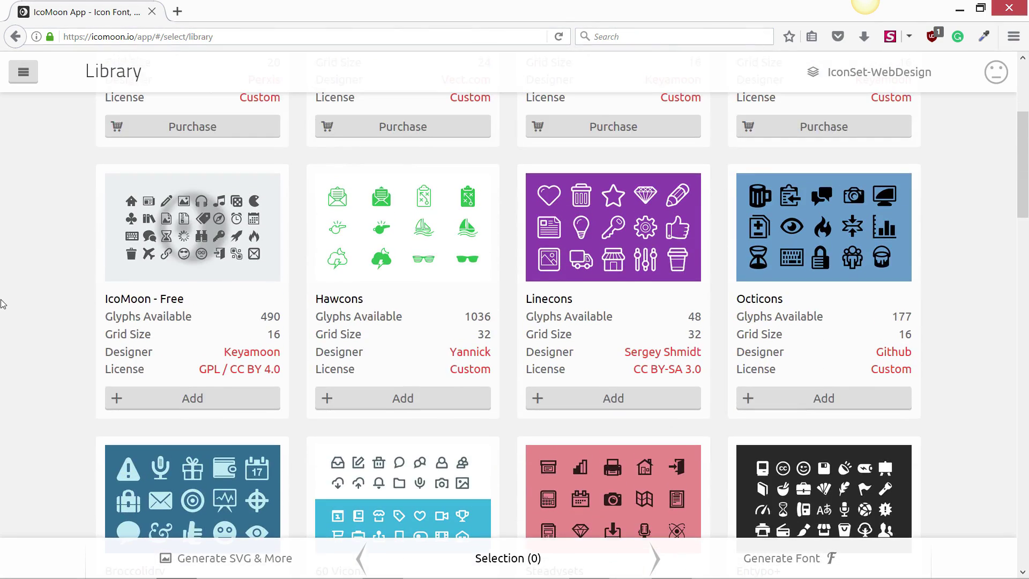
pyautogui.scroll(-5, 3, 305)
pyautogui.scroll(-2, 3, 305)
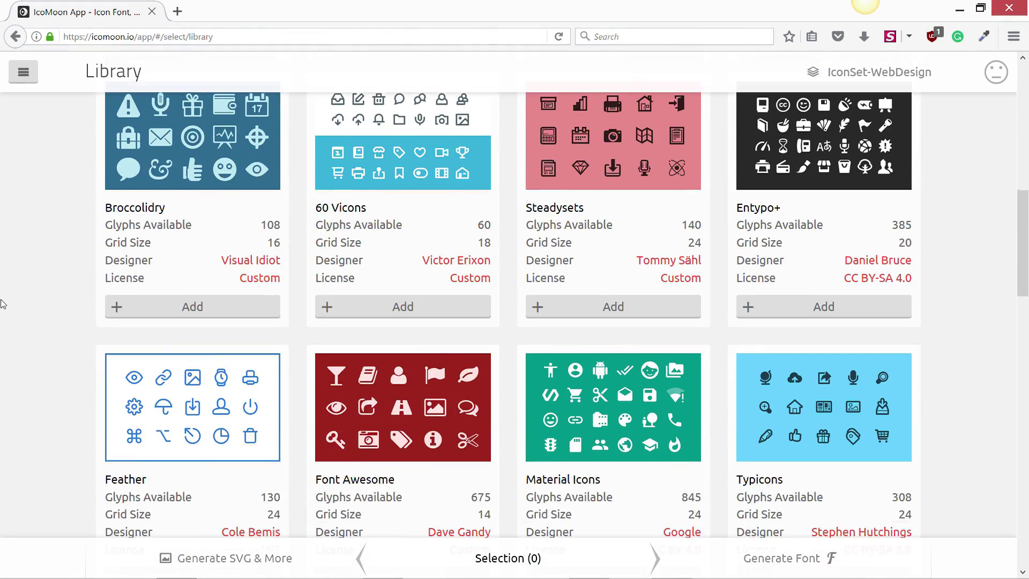
pyautogui.scroll(-3, 463, 261)
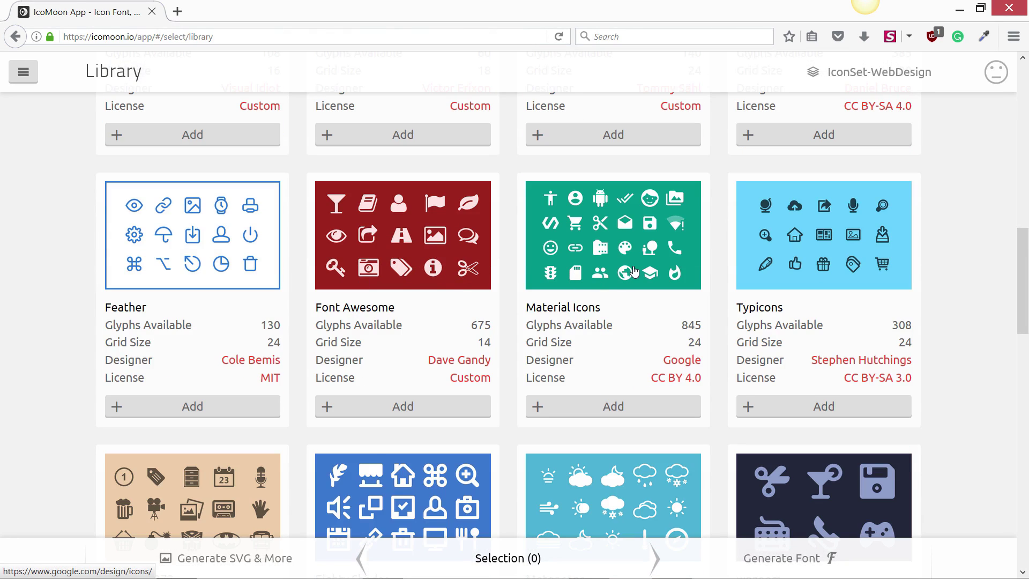
pyautogui.scroll(-5, 619, 369)
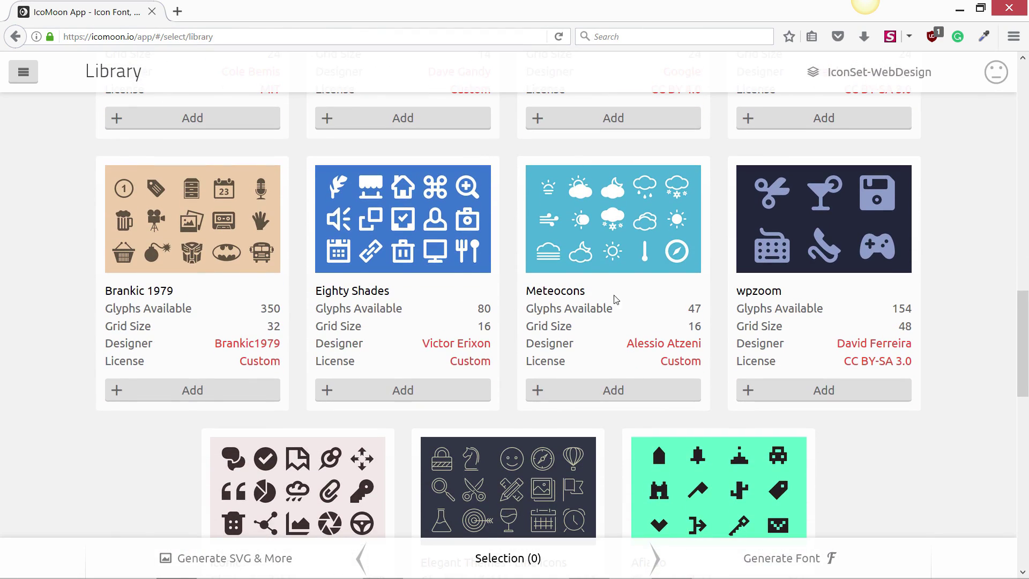
pyautogui.scroll(-2, 852, 413)
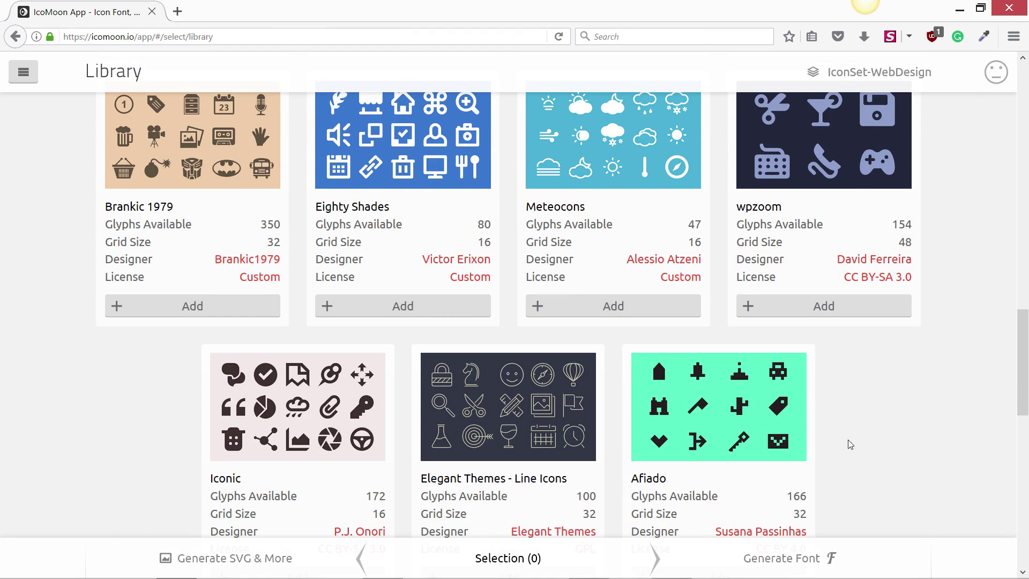
pyautogui.scroll(6, 847, 436)
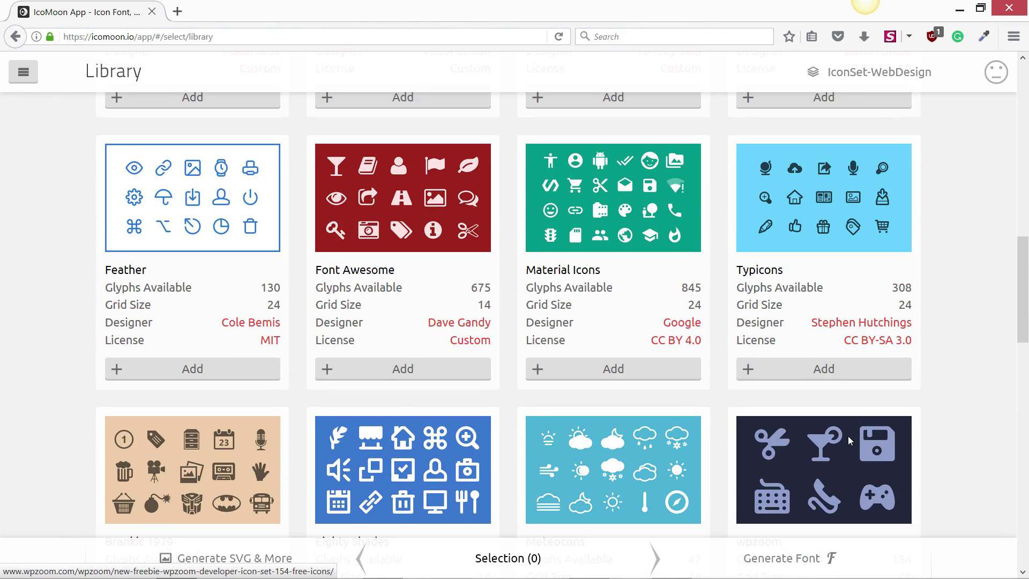
pyautogui.scroll(1, 839, 440)
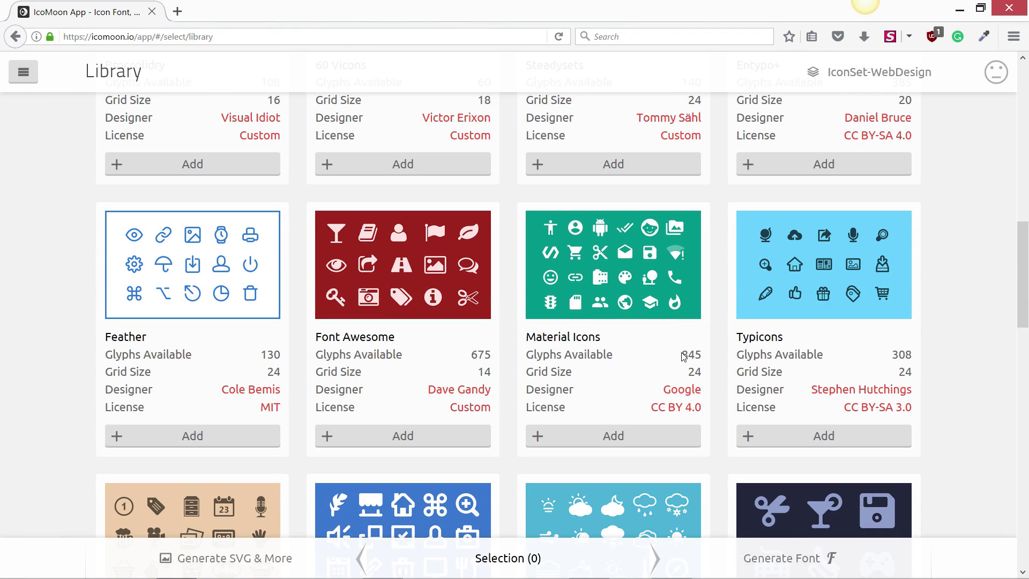
pyautogui.moveTo(694, 351); pyautogui.dragTo(701, 411)
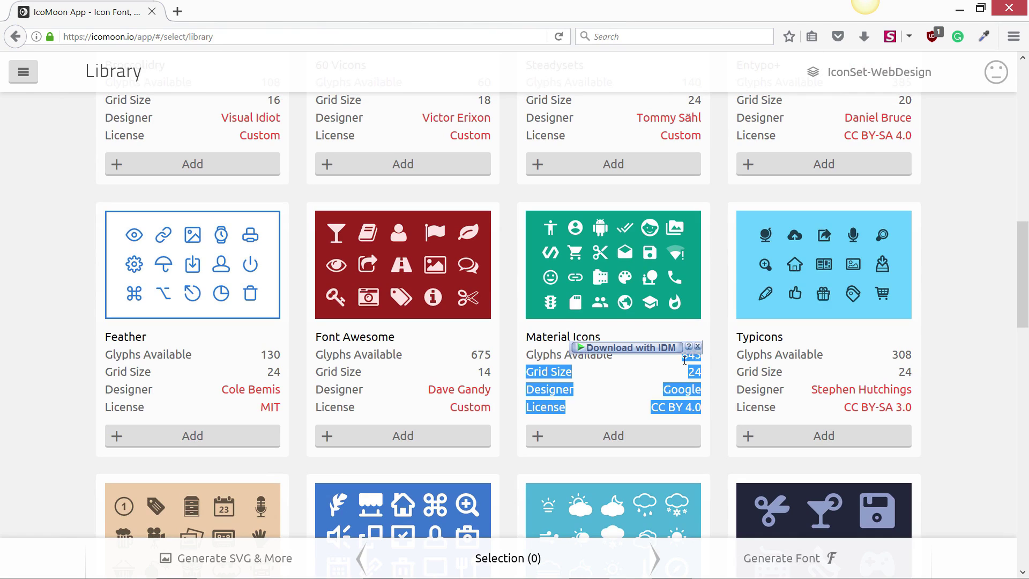
pyautogui.moveTo(685, 360); pyautogui.dragTo(704, 377)
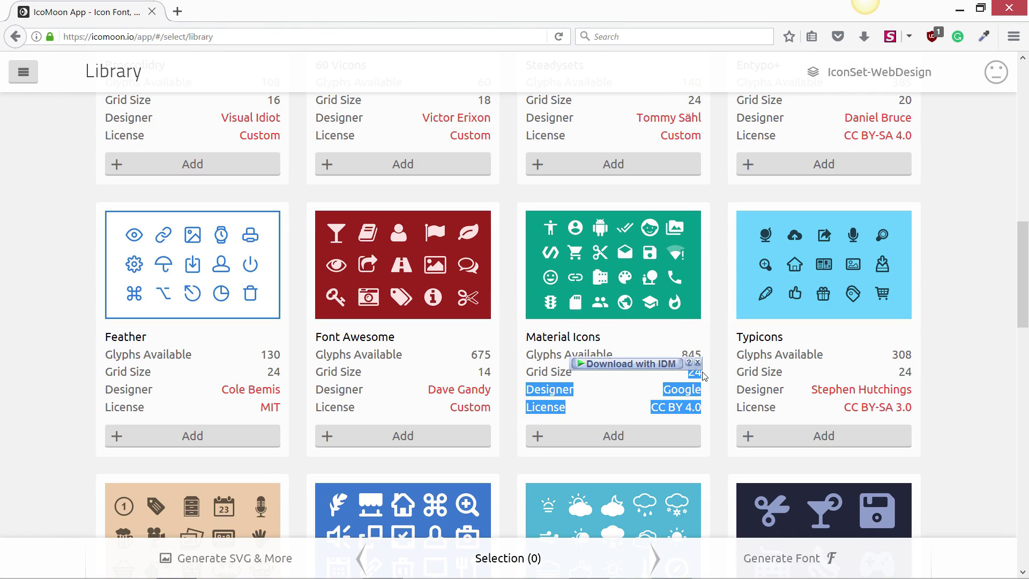
pyautogui.click(706, 377)
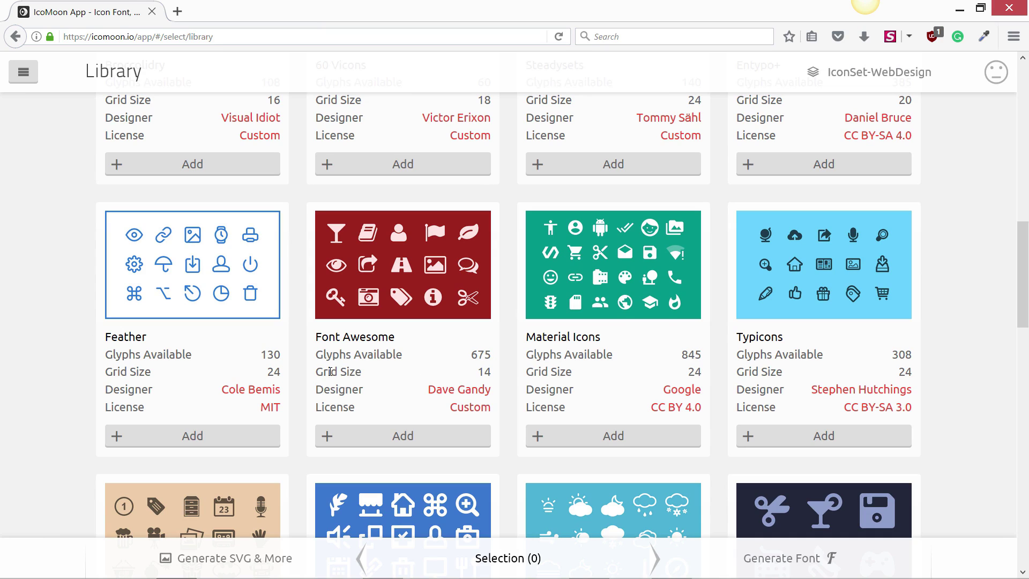
pyautogui.scroll(-10, 334, 368)
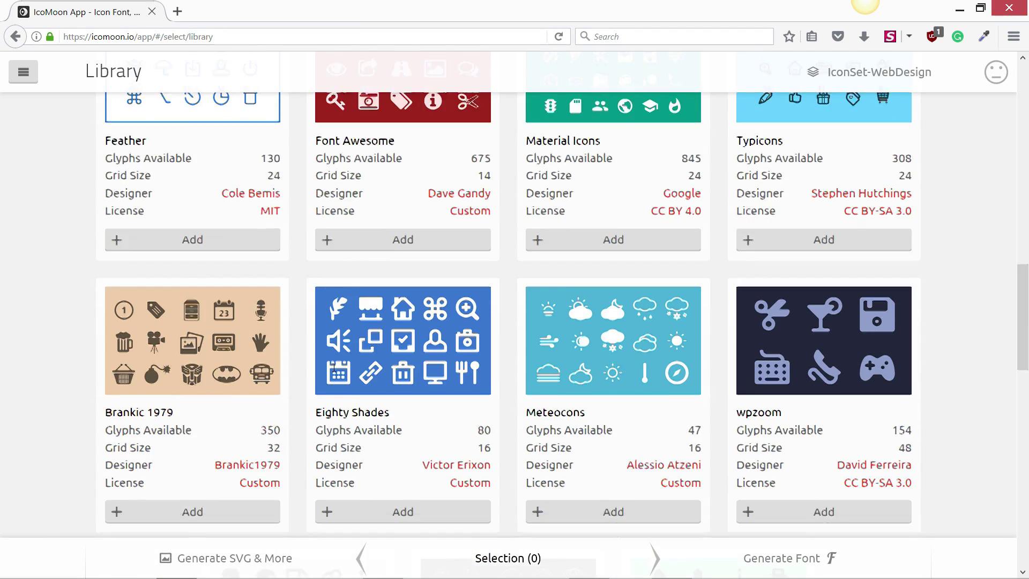
pyautogui.scroll(-2, 335, 370)
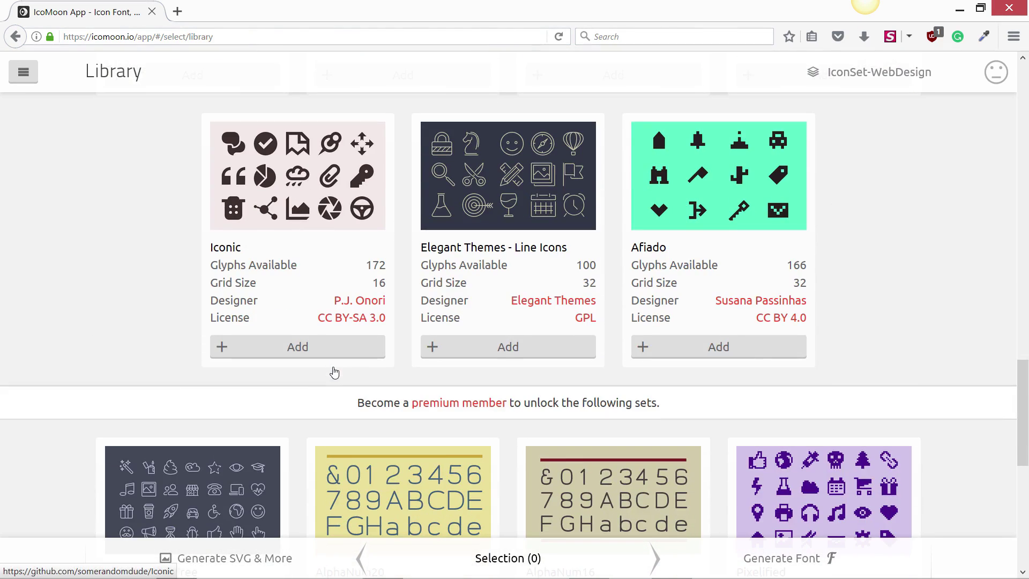
pyautogui.scroll(1, 905, 352)
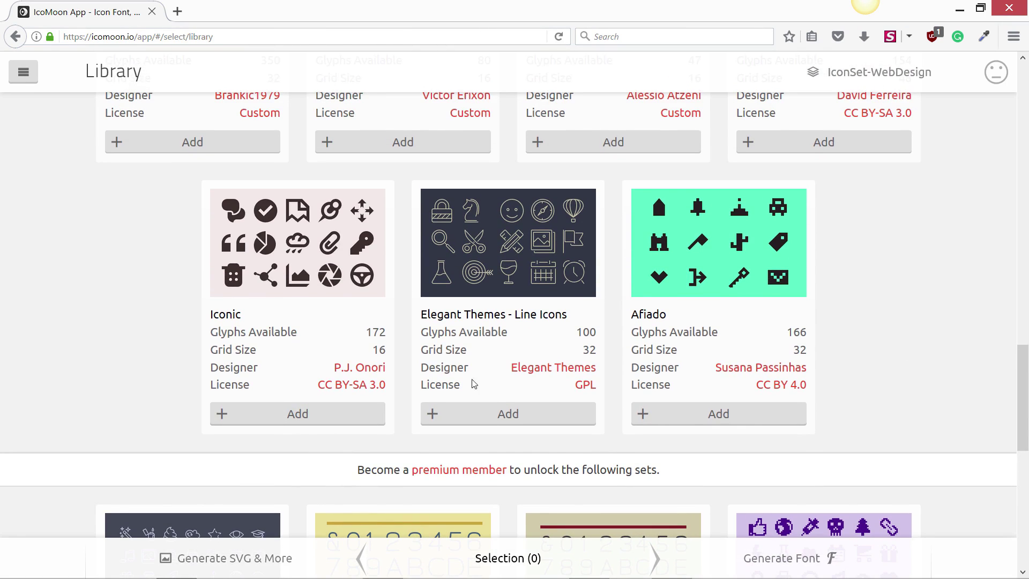
# Add the Iconic set to the project and return to the Library.
pyautogui.click(280, 423)
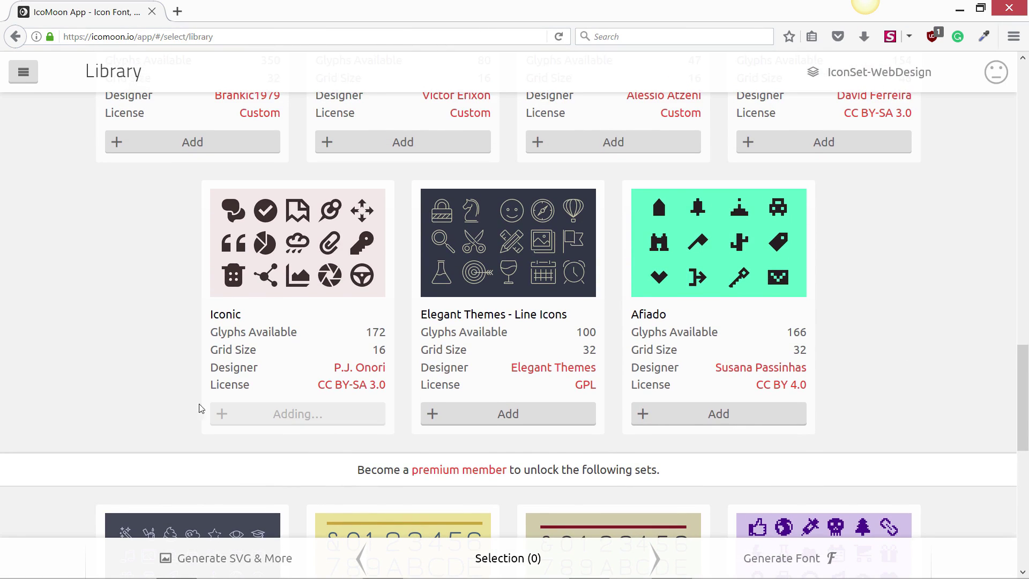
pyautogui.scroll(-10, 54, 387)
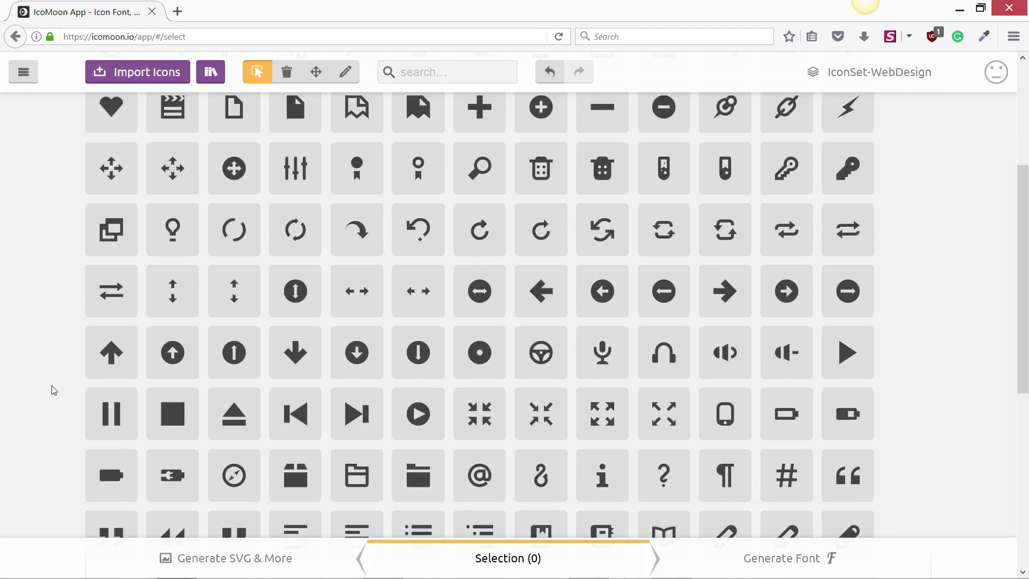
pyautogui.click(211, 489)
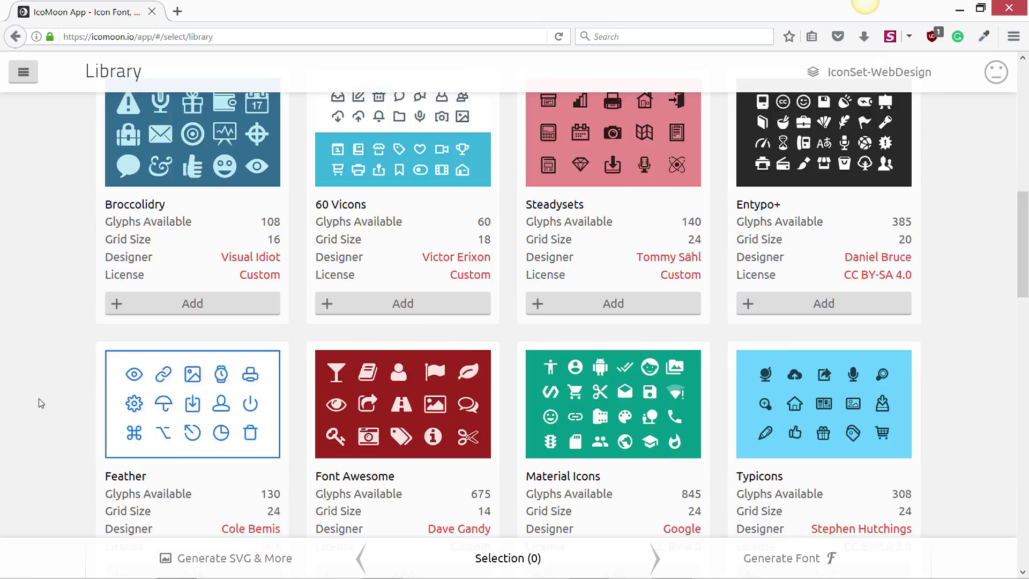
# Add the Font Awesome set to the project and return to the Library.
pyautogui.scroll(-6, 230, 362)
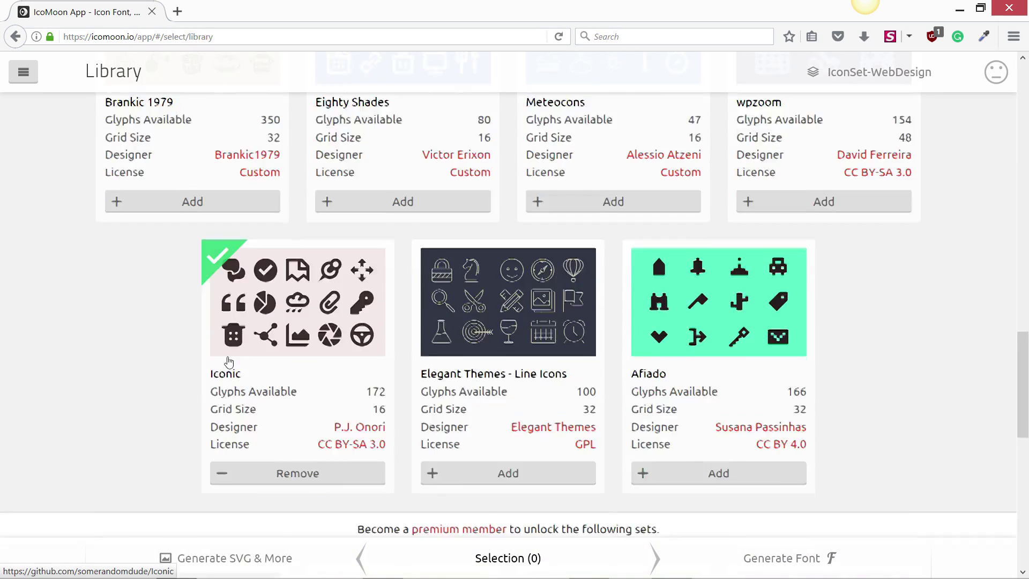
pyautogui.scroll(-4, 228, 362)
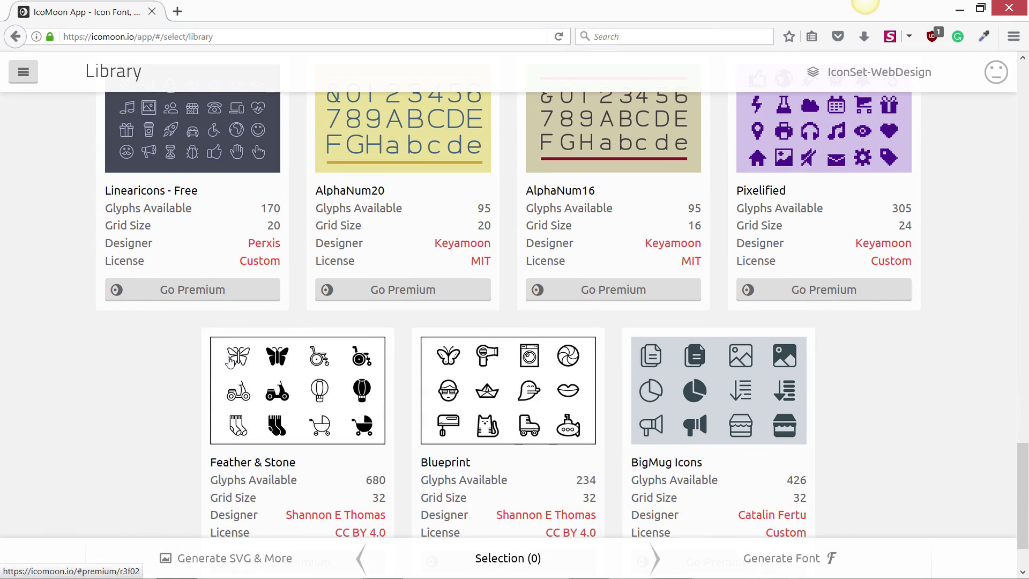
pyautogui.scroll(-2, 448, 331)
pyautogui.scroll(3, 448, 331)
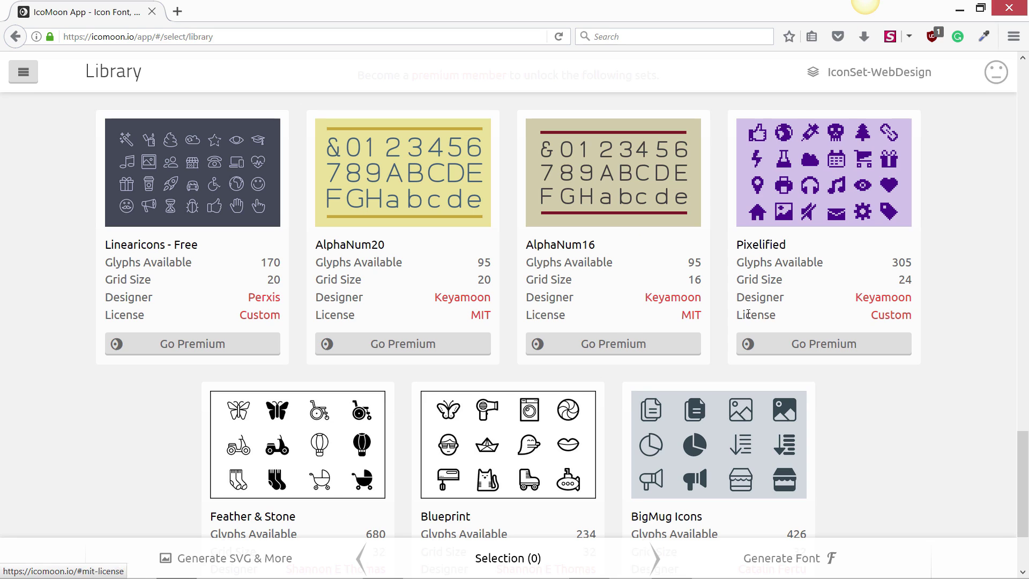
pyautogui.scroll(7, 622, 335)
pyautogui.scroll(10, 624, 337)
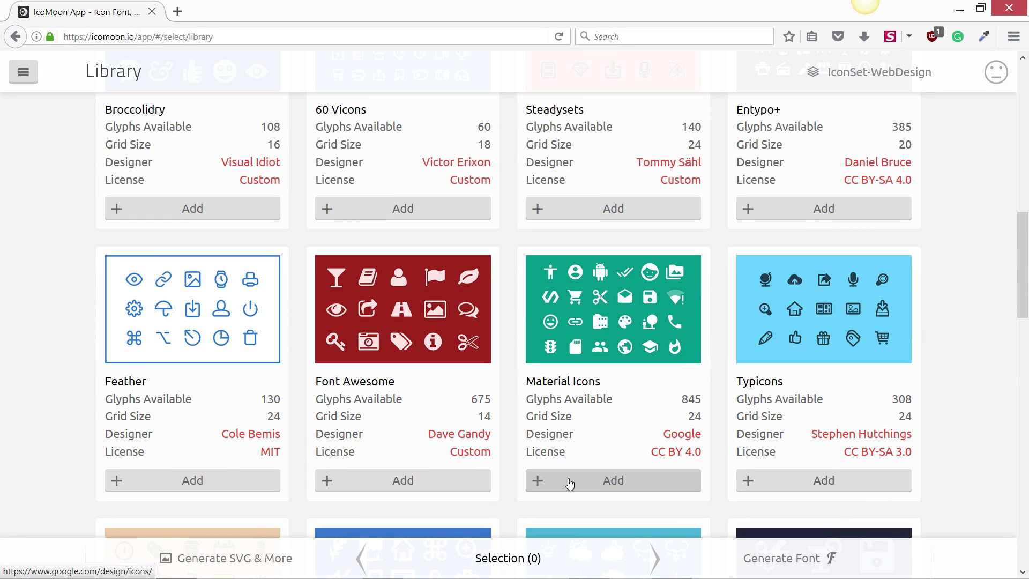
pyautogui.click(427, 482)
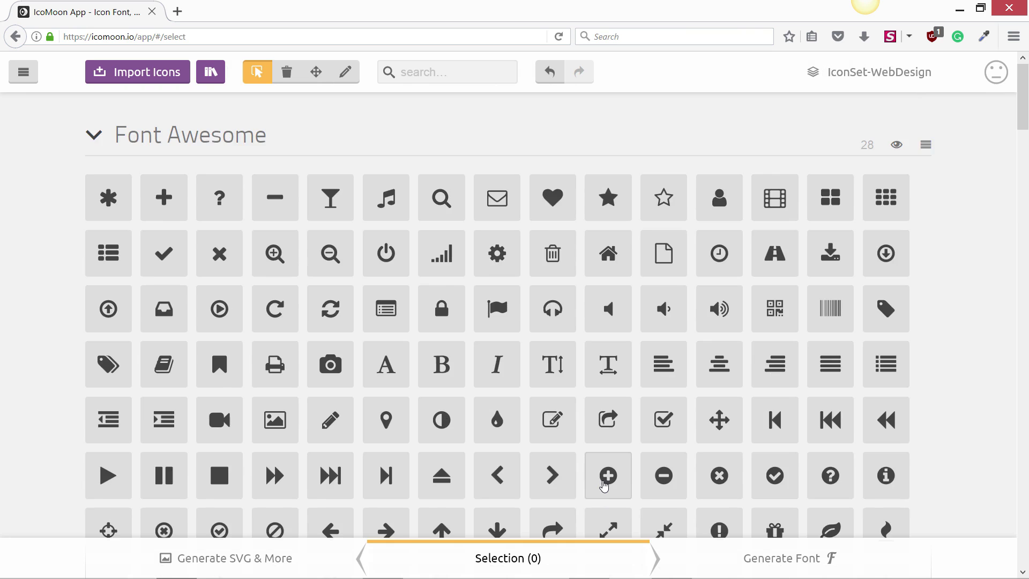
pyautogui.scroll(-20, 599, 485)
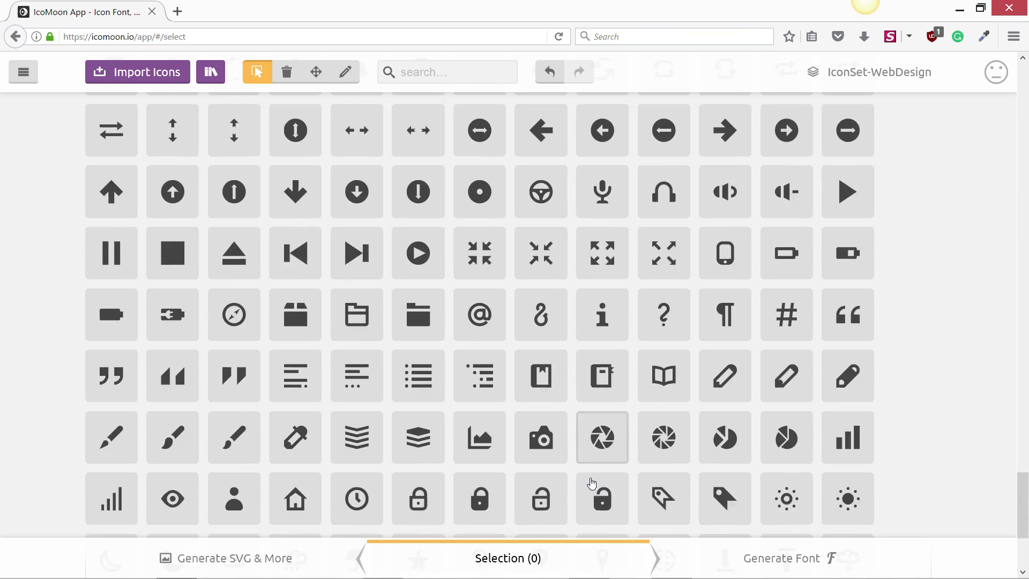
pyautogui.scroll(-4, 591, 484)
pyautogui.click(203, 487)
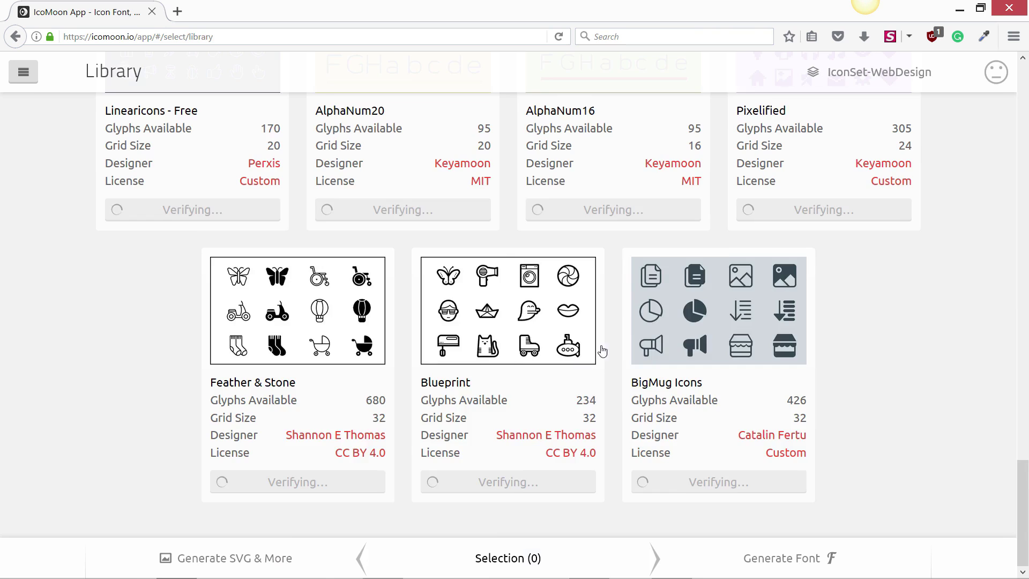
# Add the Material Icons set to the project.
pyautogui.click(608, 478)
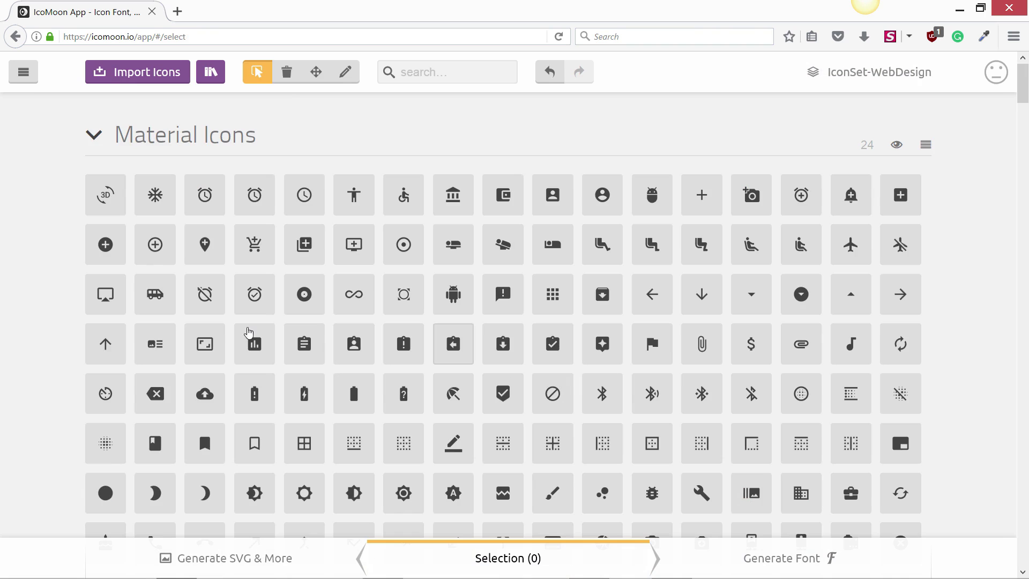
pyautogui.scroll(-3, 329, 326)
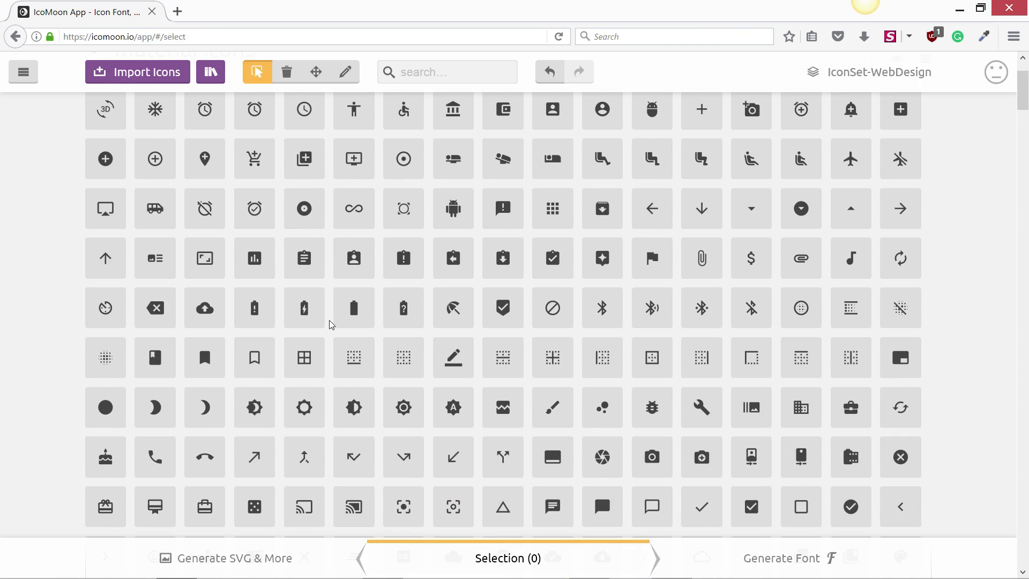
pyautogui.scroll(3, 443, 248)
pyautogui.scroll(-3, 502, 319)
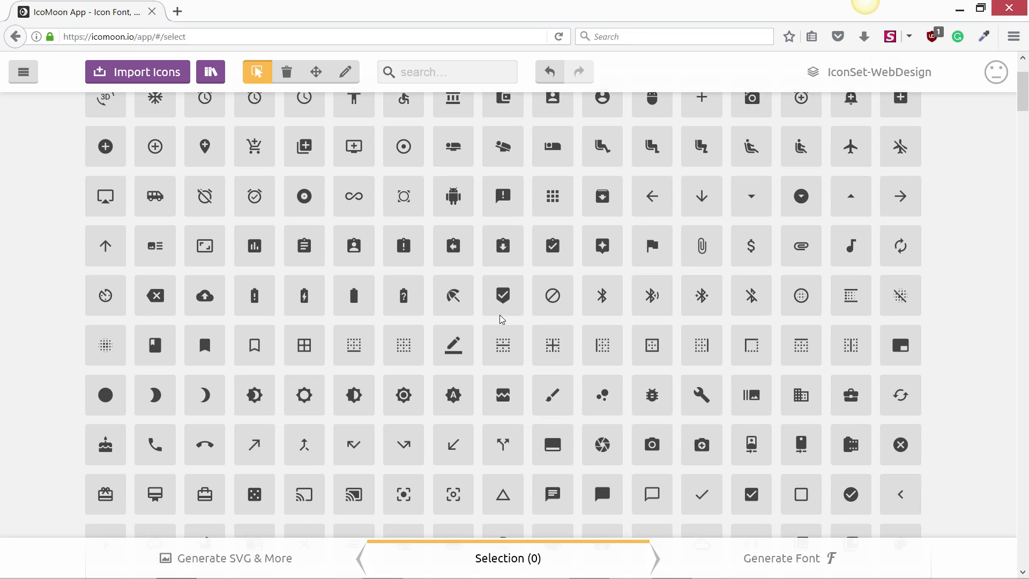
# Select the android, shield-check, focus-frame and phone-code icons.
pyautogui.click(453, 207)
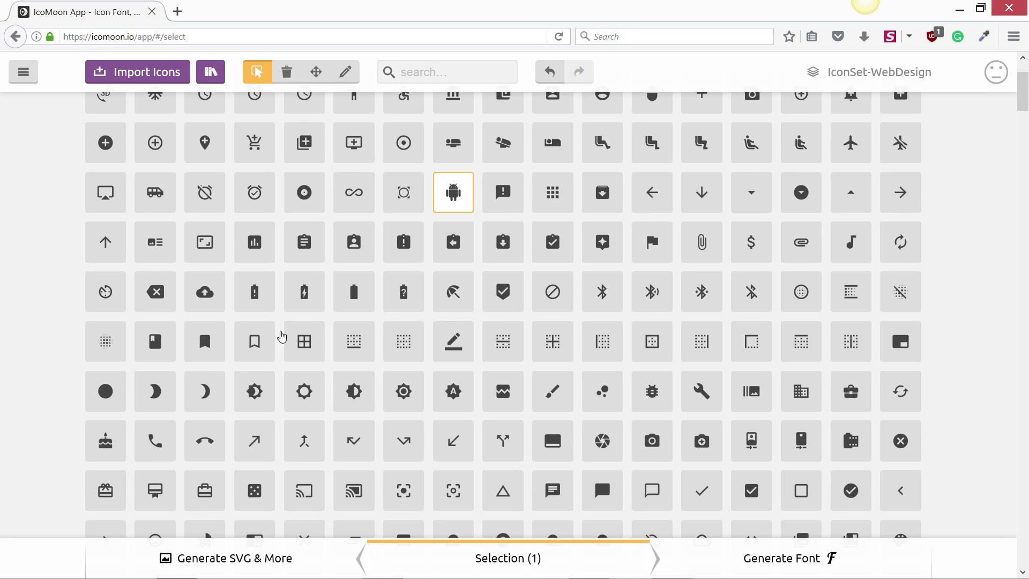
pyautogui.scroll(-4, 375, 337)
pyautogui.click(503, 189)
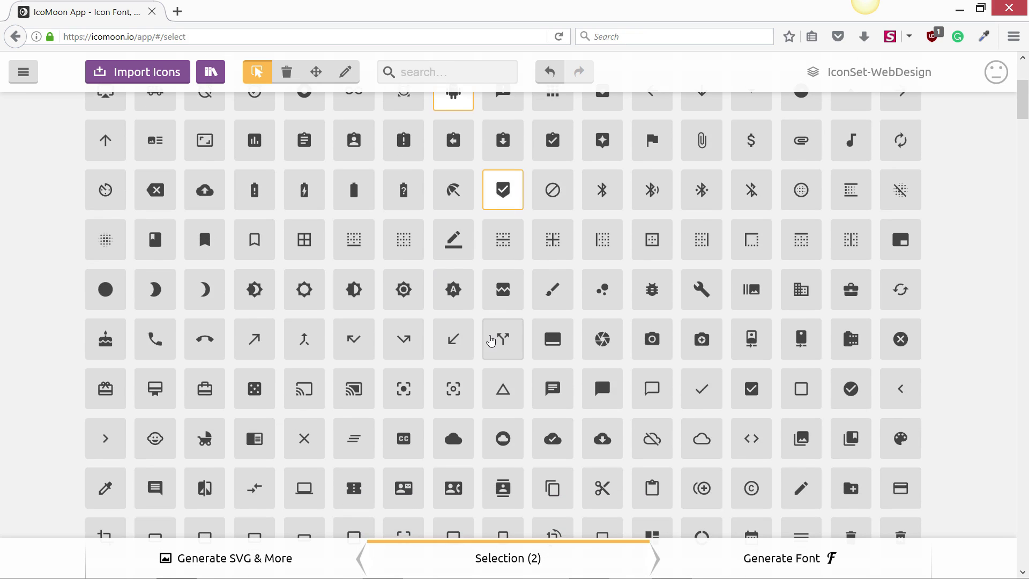
pyautogui.scroll(3, 490, 340)
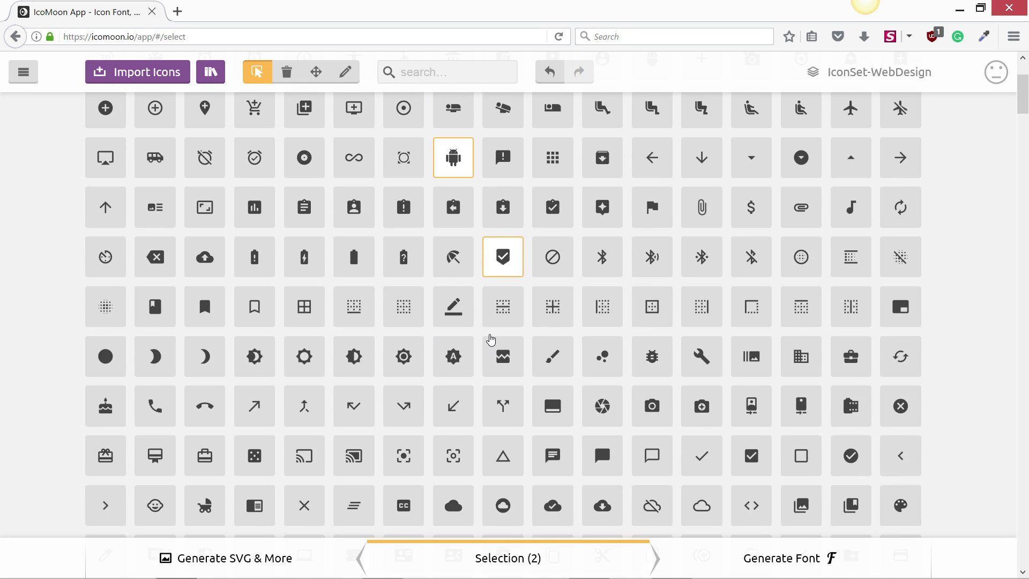
pyautogui.scroll(-6, 375, 241)
pyautogui.click(404, 185)
pyautogui.click(403, 383)
pyautogui.scroll(-5, 778, 307)
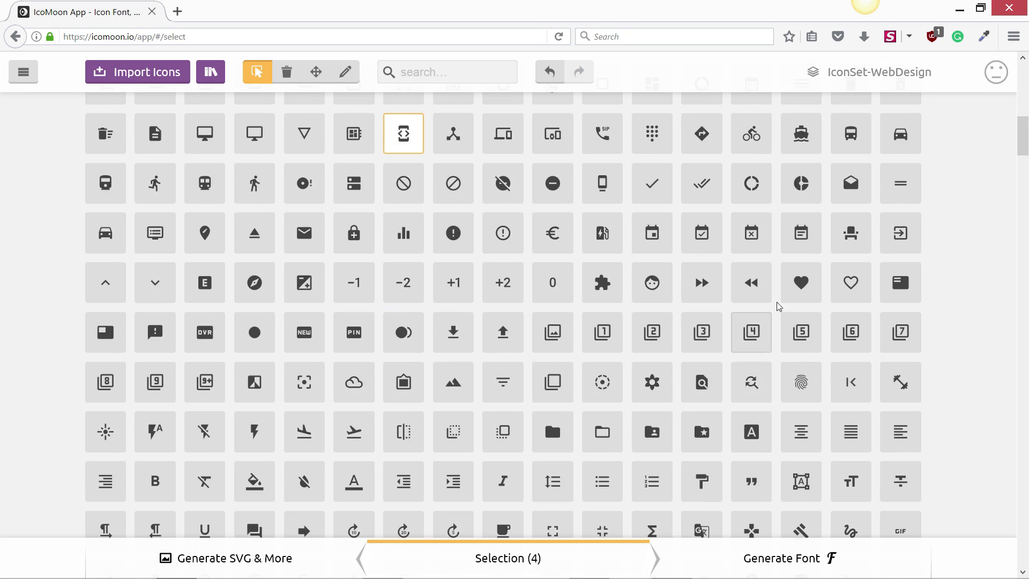
# Select the filled and outline hearts, fingerprint, watch, clock and briefcase icons.
pyautogui.moveTo(801, 283); pyautogui.dragTo(850, 282)
pyautogui.scroll(-15, 804, 268)
pyautogui.click(425, 432)
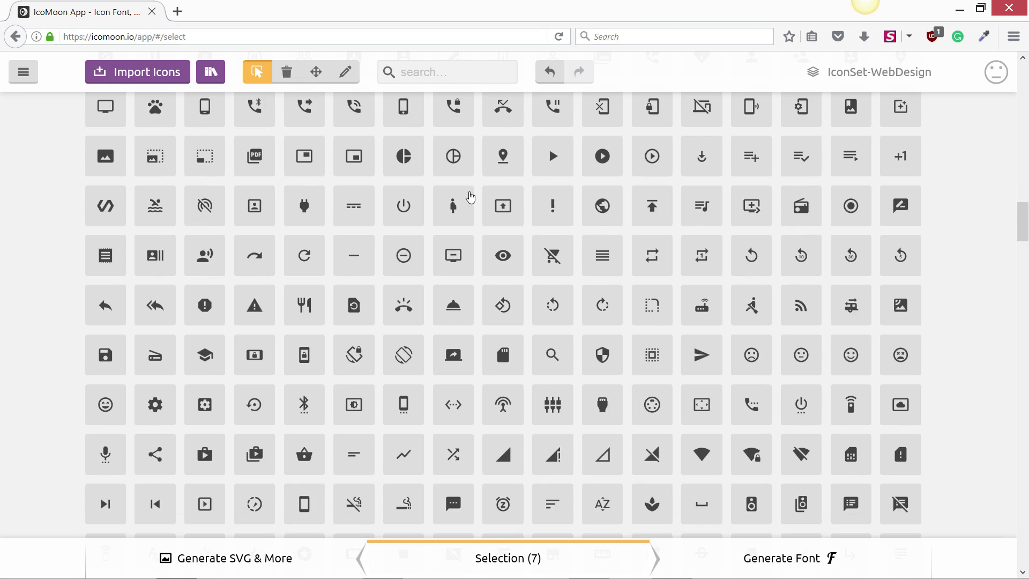
pyautogui.scroll(-10, 470, 197)
pyautogui.click(503, 358)
pyautogui.click(553, 358)
pyautogui.click(403, 407)
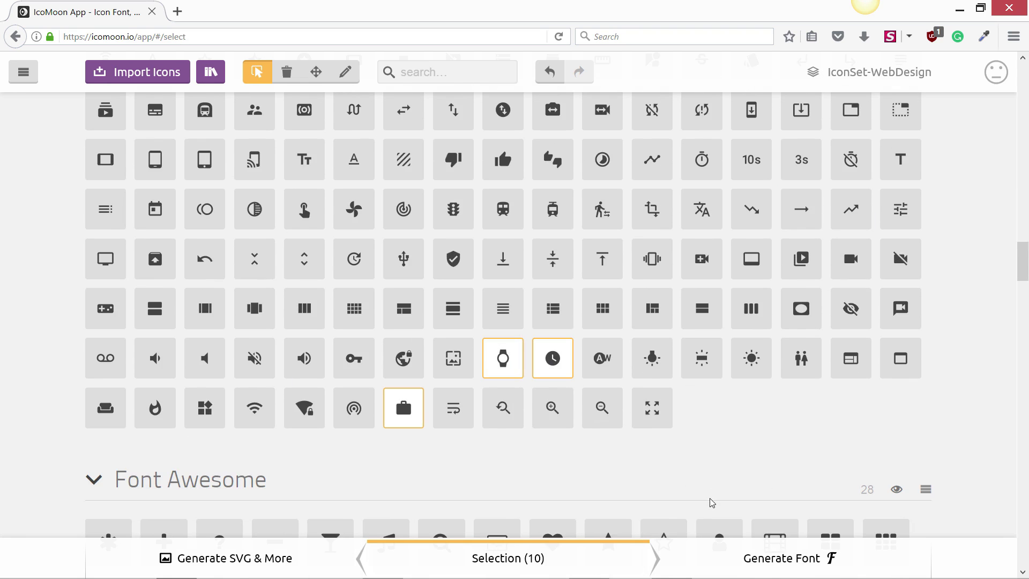
pyautogui.scroll(-5, 506, 459)
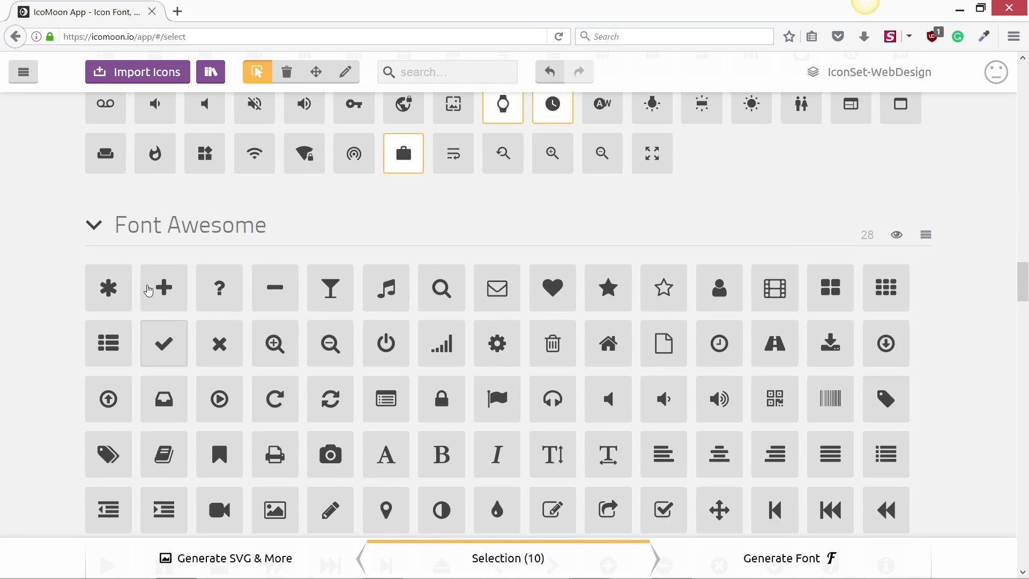
# Select the filled and outline star icons from Font Awesome.
pyautogui.scroll(-2, 411, 384)
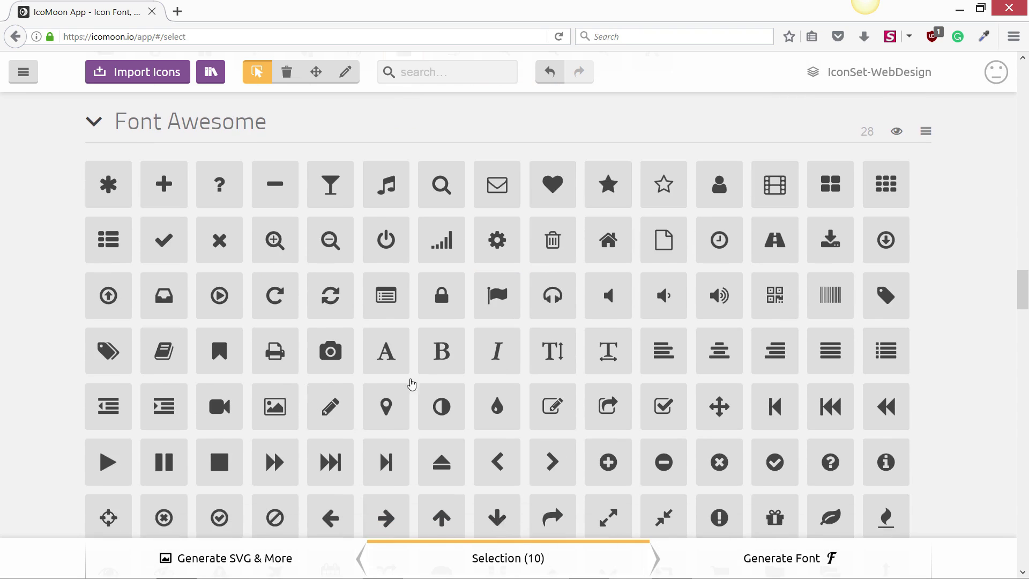
pyautogui.click(608, 176)
pyautogui.click(660, 173)
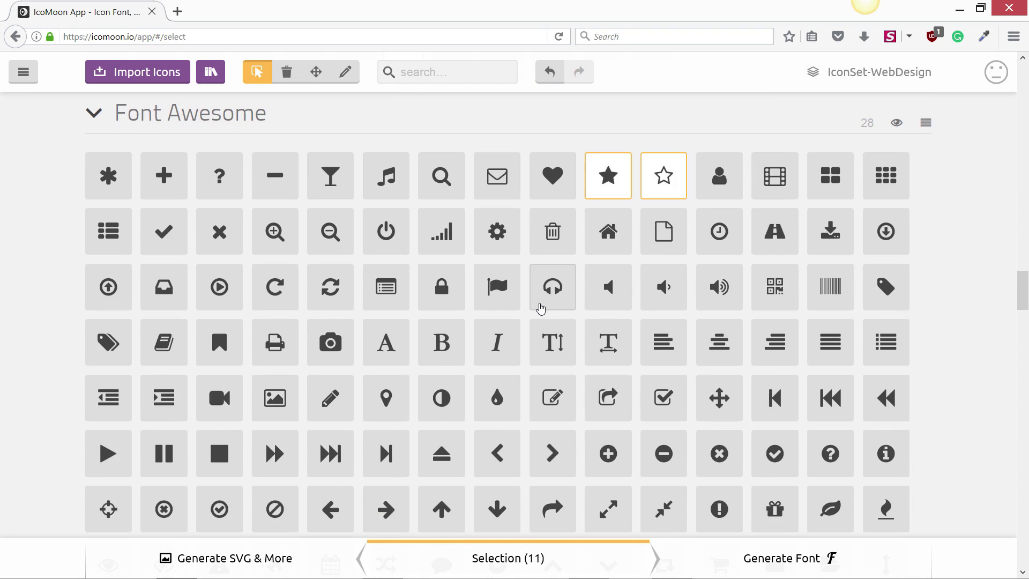
pyautogui.scroll(-2, 481, 364)
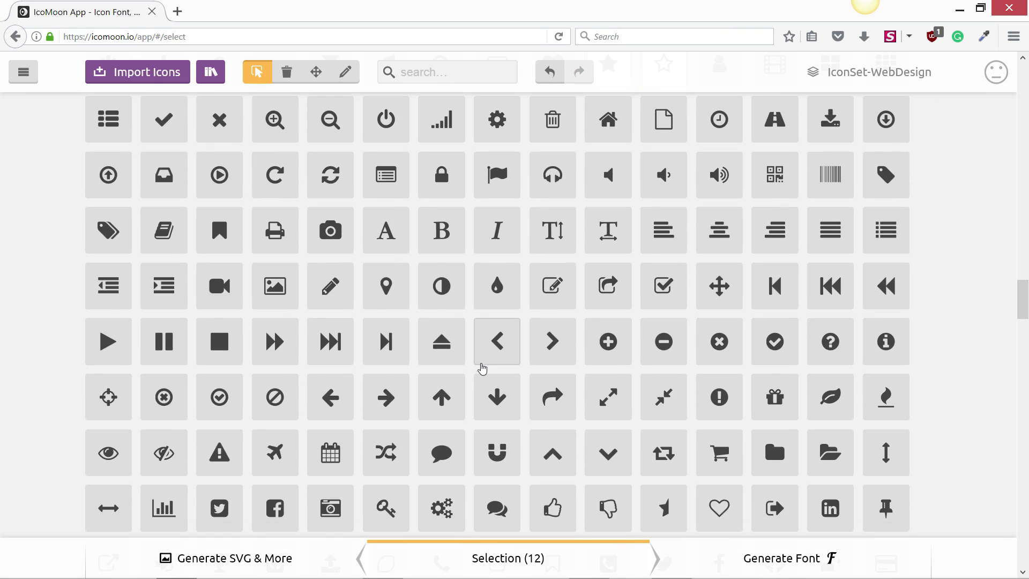
pyautogui.scroll(-6, 482, 369)
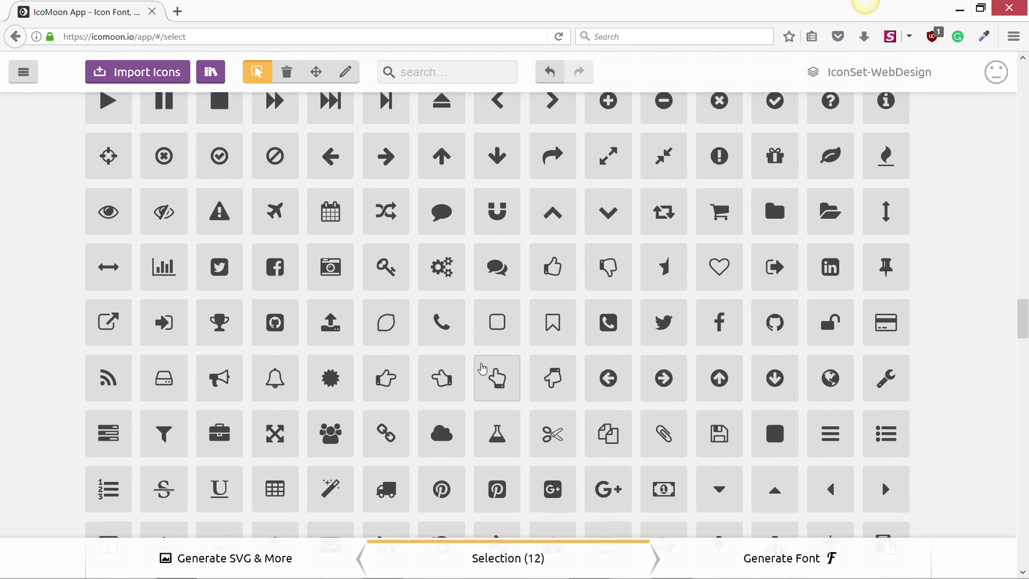
pyautogui.scroll(-6, 482, 369)
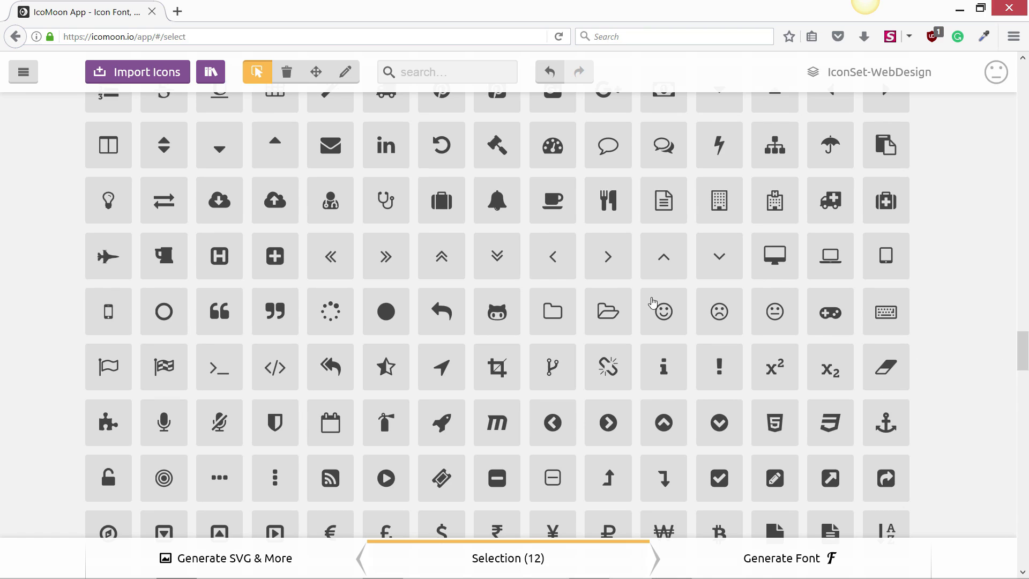
# Try the left and right chevrons, deselect them, and pick the Material lock icons.
pyautogui.click(552, 270)
pyautogui.click(624, 271)
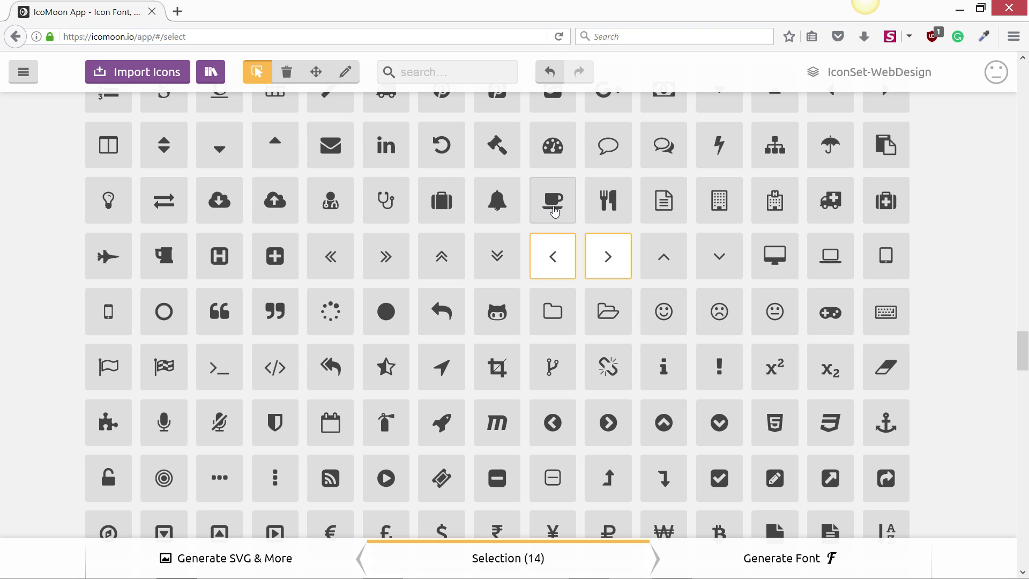
pyautogui.click(553, 256)
pyautogui.click(604, 256)
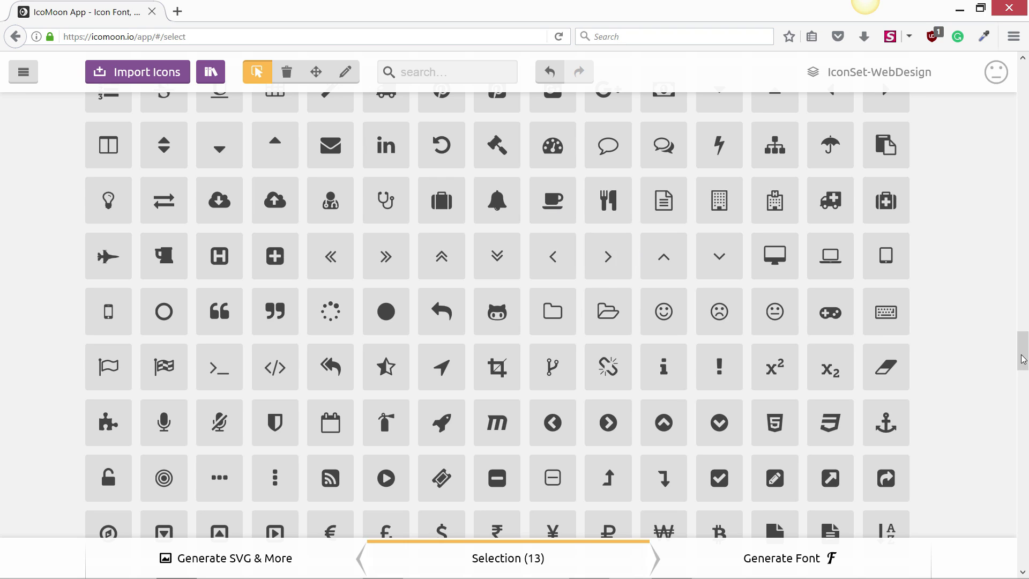
pyautogui.moveTo(1023, 358); pyautogui.dragTo(1023, 180)
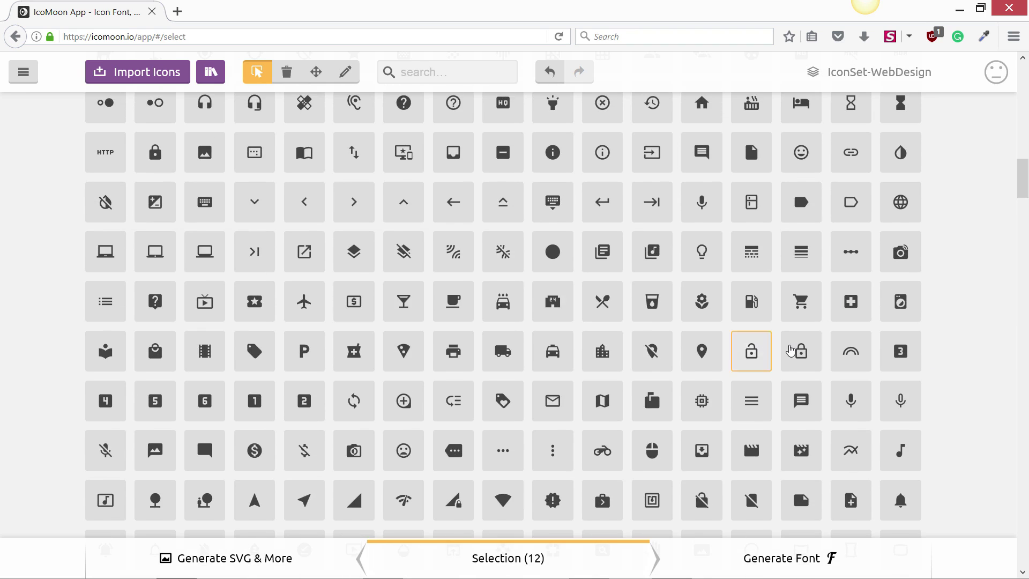
pyautogui.click(792, 351)
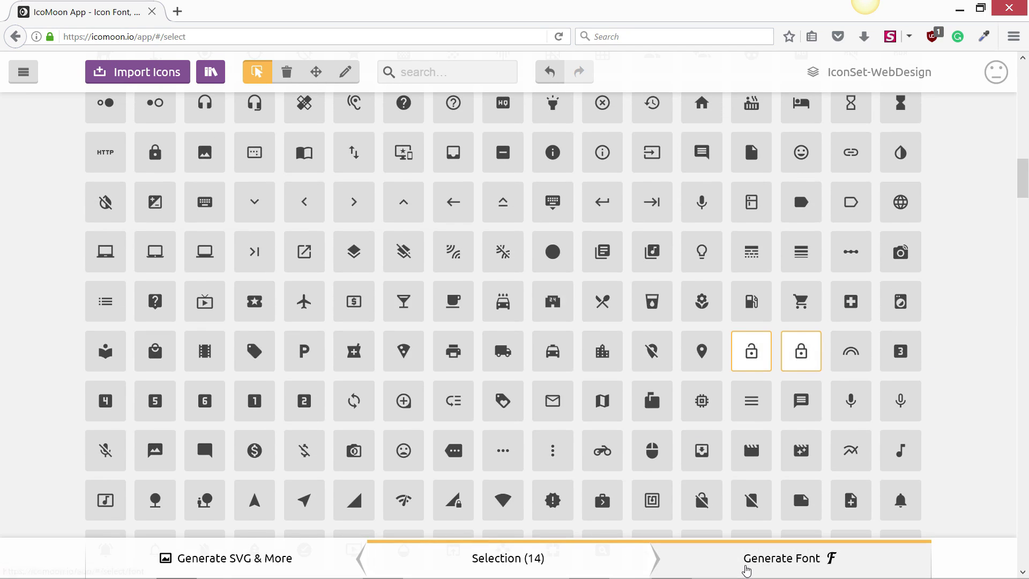
pyautogui.click(747, 571)
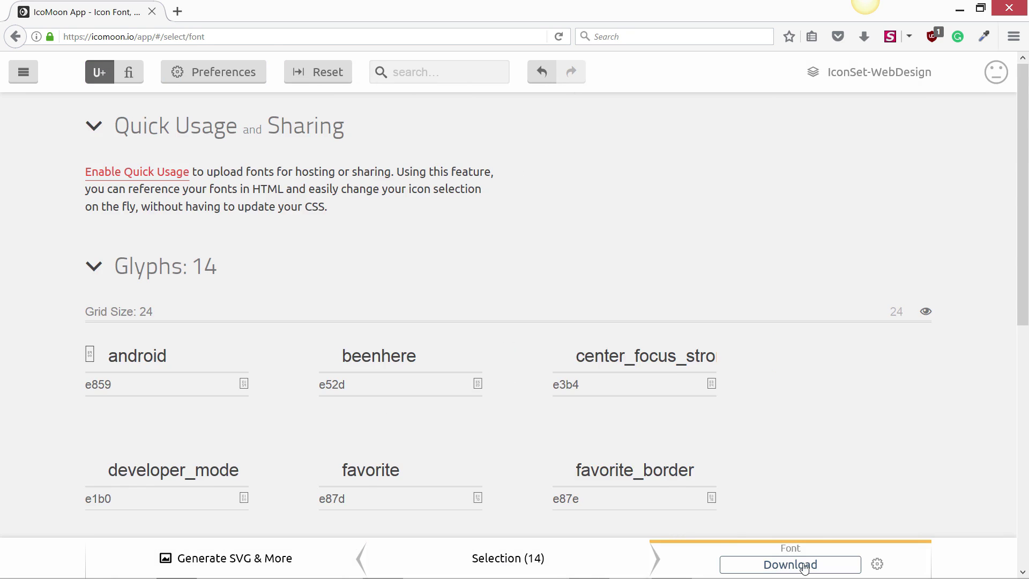
pyautogui.scroll(-4, 401, 380)
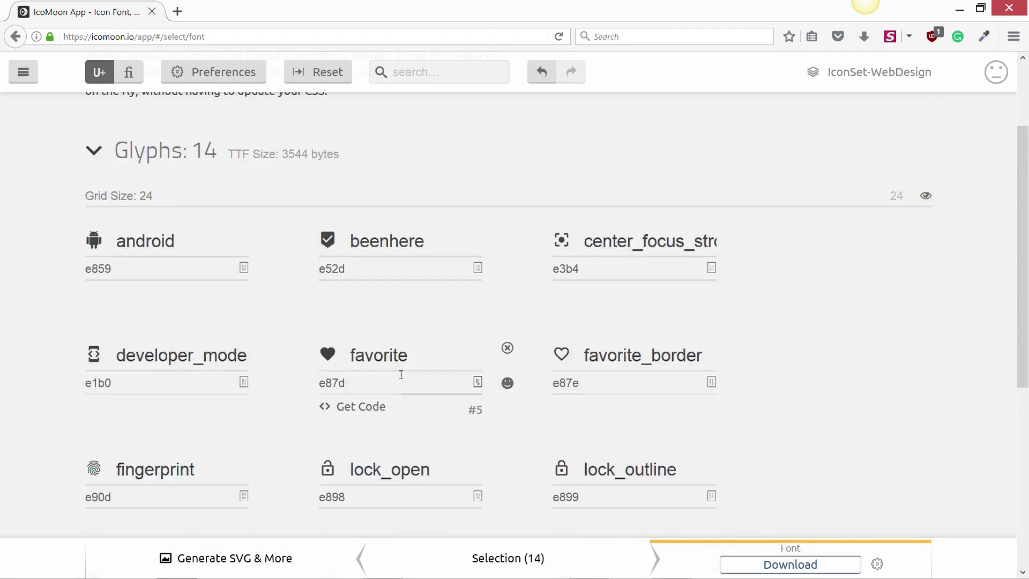
pyautogui.scroll(3, 402, 375)
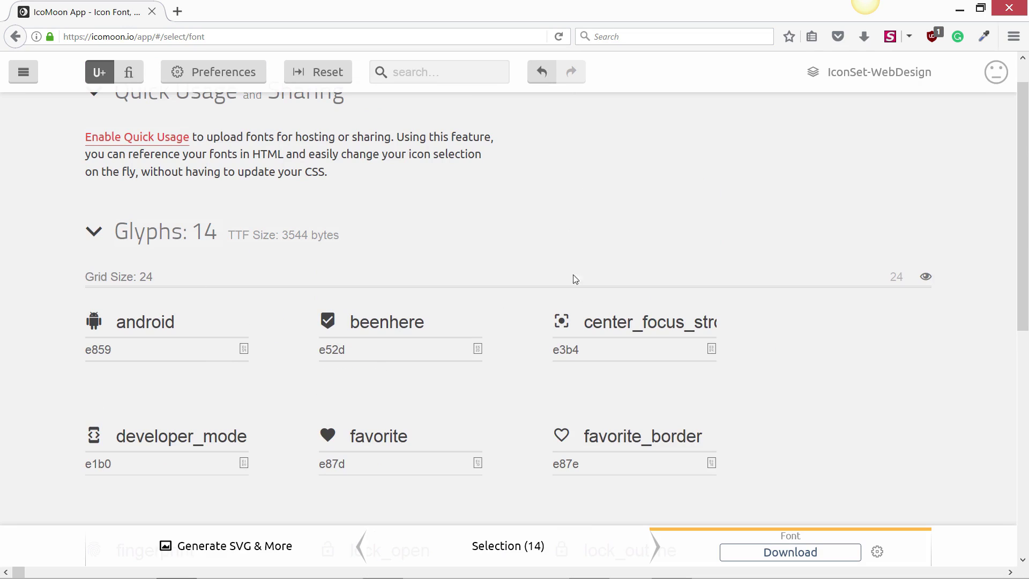
pyautogui.scroll(-8, 481, 340)
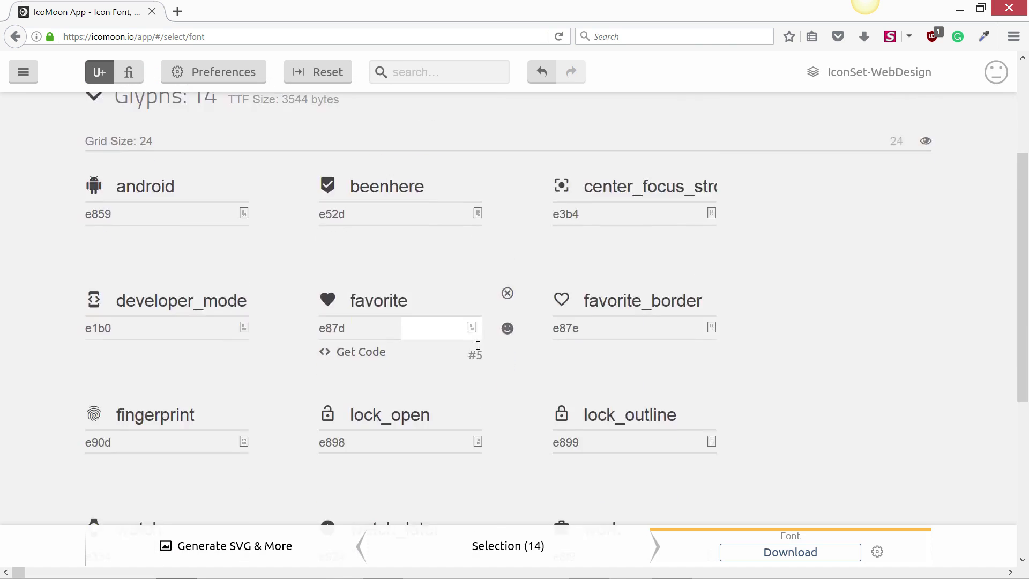
pyautogui.scroll(8, 479, 348)
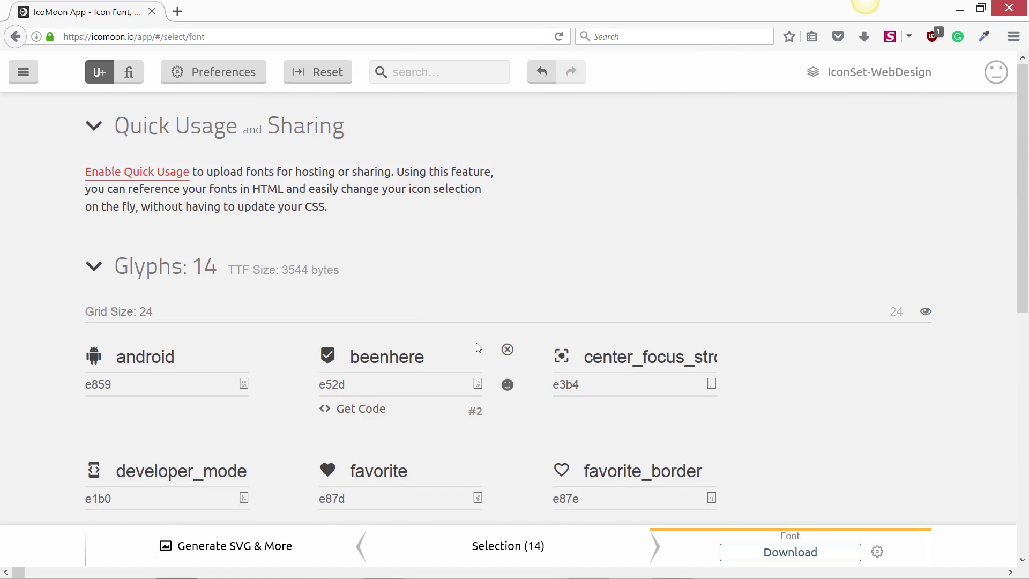
pyautogui.scroll(-2, 479, 348)
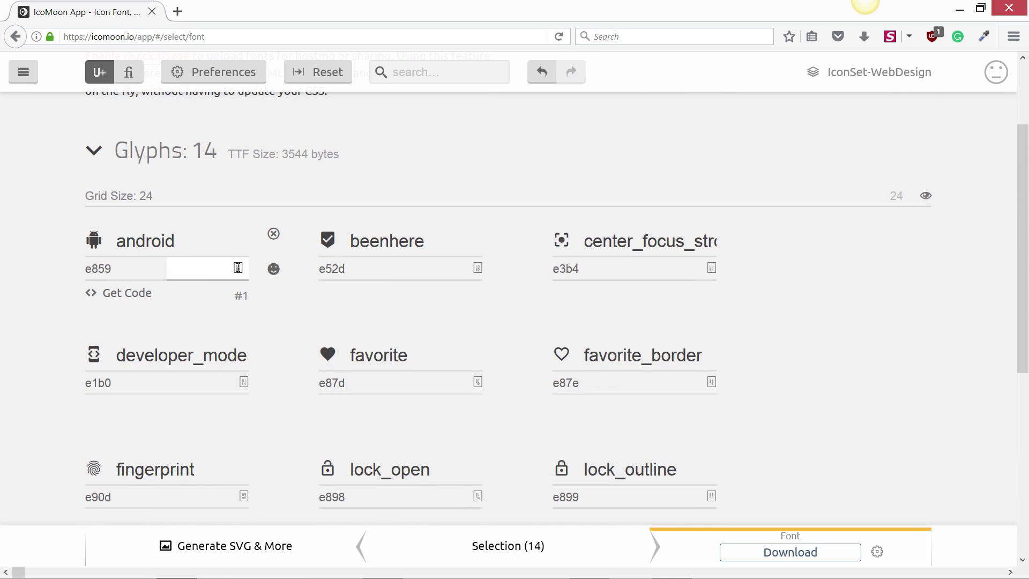
# Assign letters a to f to android, beenhere, center_focus_strong, developer_mode, favorite, favorite_border.
pyautogui.click(236, 268)
pyautogui.press('BackSpace')
pyautogui.write('a')
pyautogui.click(462, 265)
pyautogui.write('b')
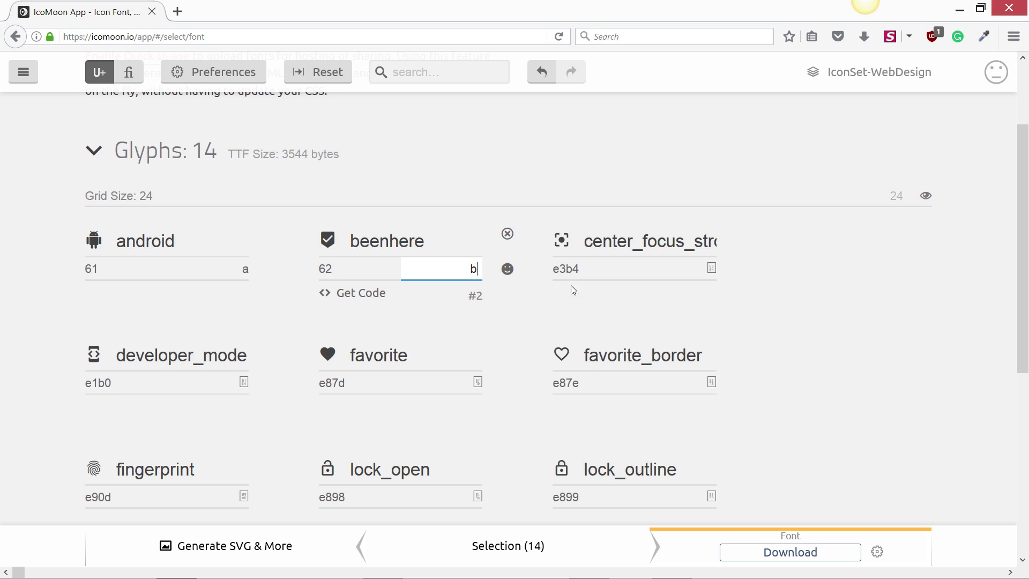
pyautogui.click(715, 269)
pyautogui.write('c')
pyautogui.click(245, 383)
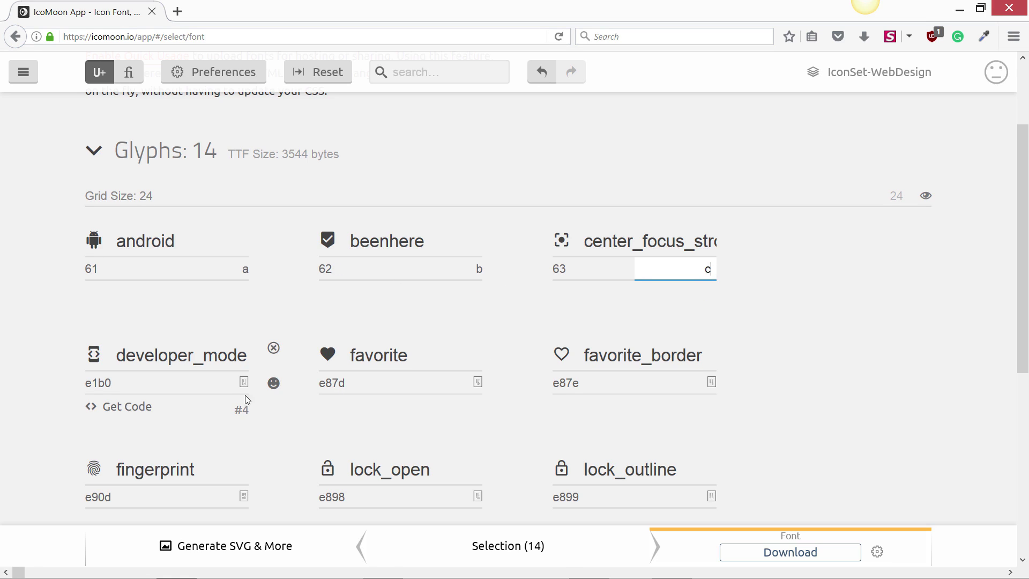
pyautogui.write('d')
pyautogui.click(474, 384)
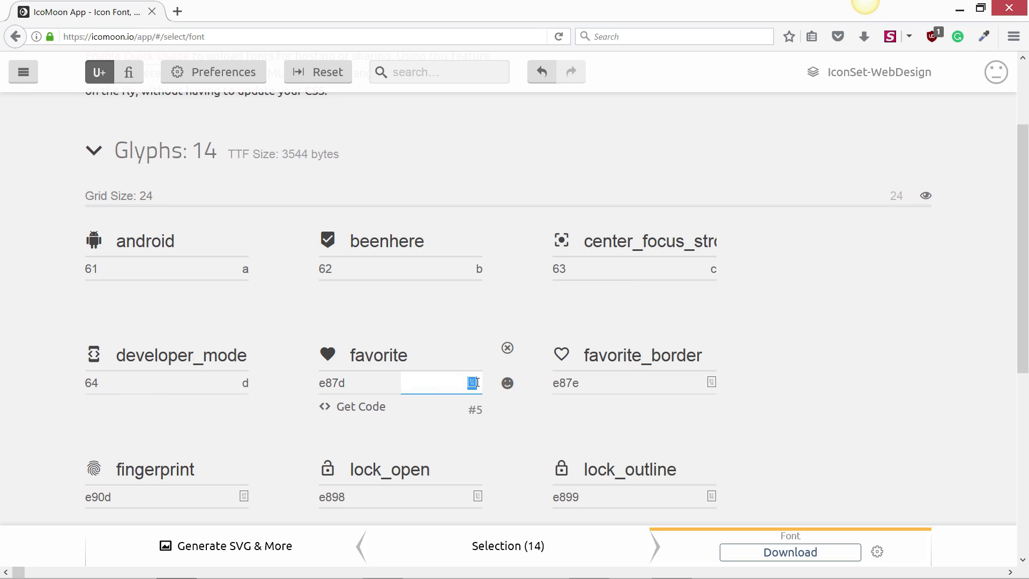
pyautogui.write('e')
pyautogui.click(707, 382)
pyautogui.write('f')
# Assign letters g through n to the remaining glyphs, ending with work and star-o.
pyautogui.scroll(-3, 643, 375)
pyautogui.click(235, 328)
pyautogui.write('g')
pyautogui.click(471, 328)
pyautogui.write('h')
pyautogui.click(679, 328)
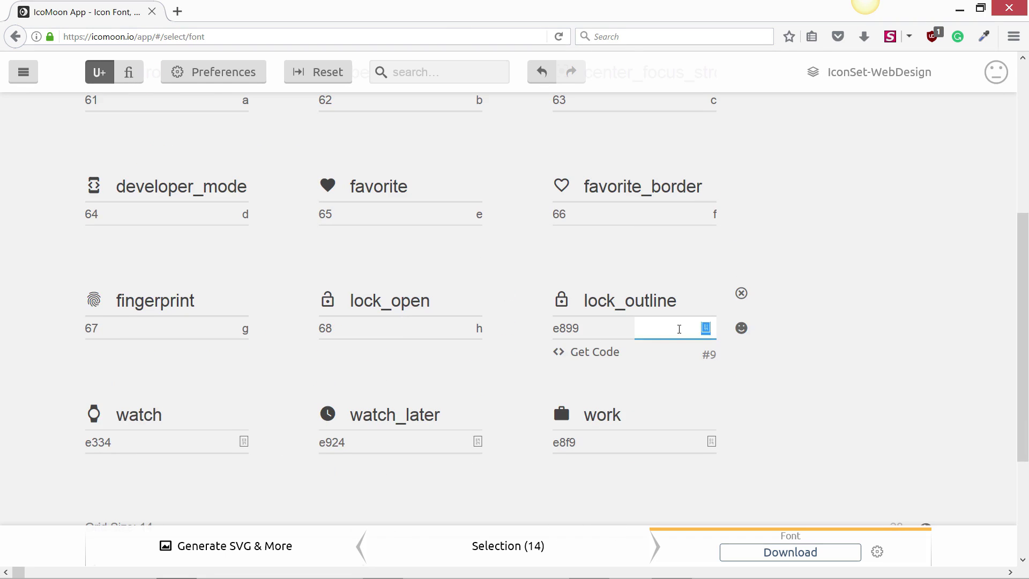
pyautogui.write('j')
pyautogui.click(472, 442)
pyautogui.write('k')
pyautogui.click(706, 442)
pyautogui.write('l')
pyautogui.scroll(-3, 706, 442)
pyautogui.click(224, 429)
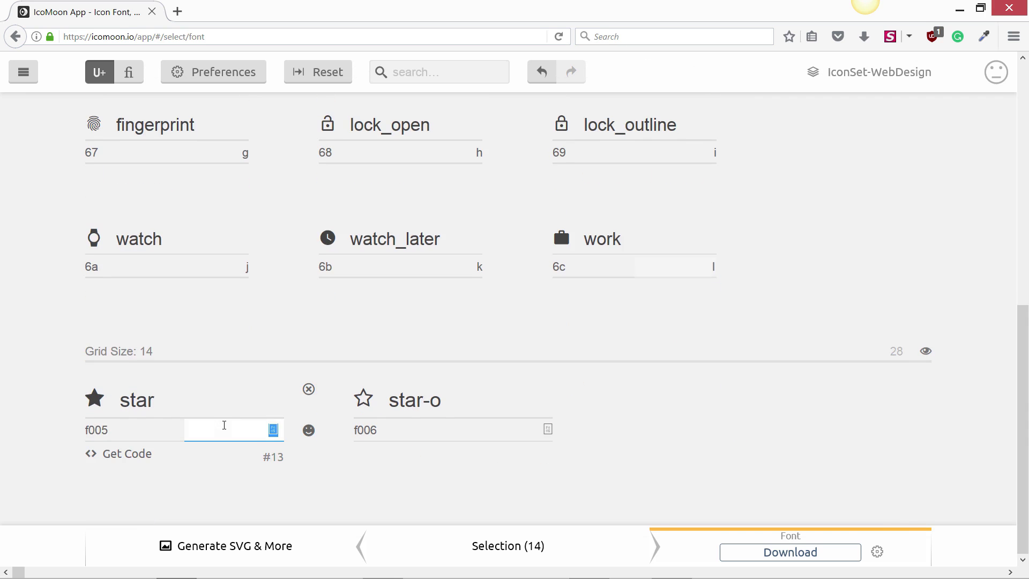
pyautogui.write('m')
pyautogui.click(547, 431)
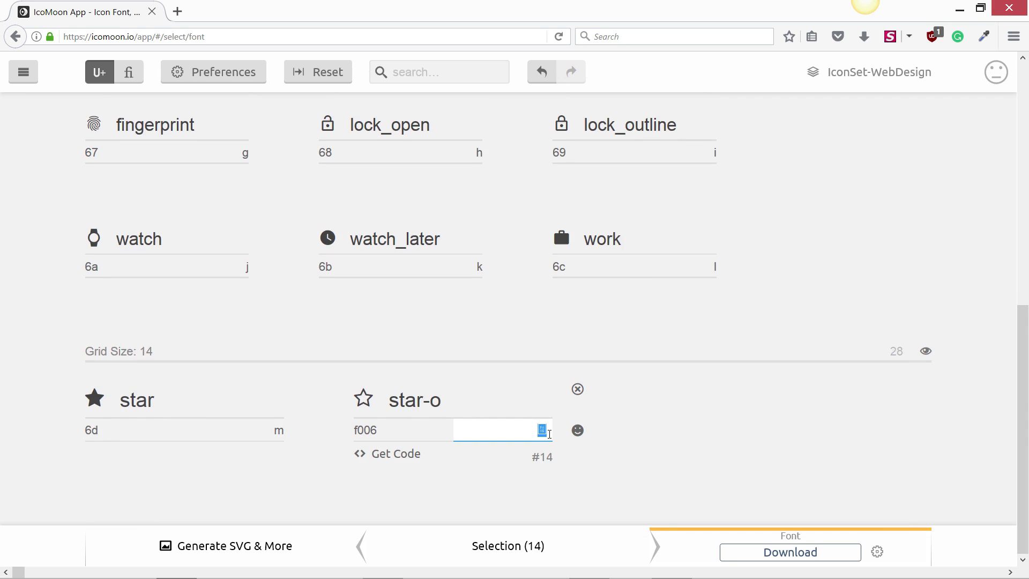
pyautogui.write('n')
# Correct beenhere's character back to b and review the glyph codes.
pyautogui.scroll(6, 535, 431)
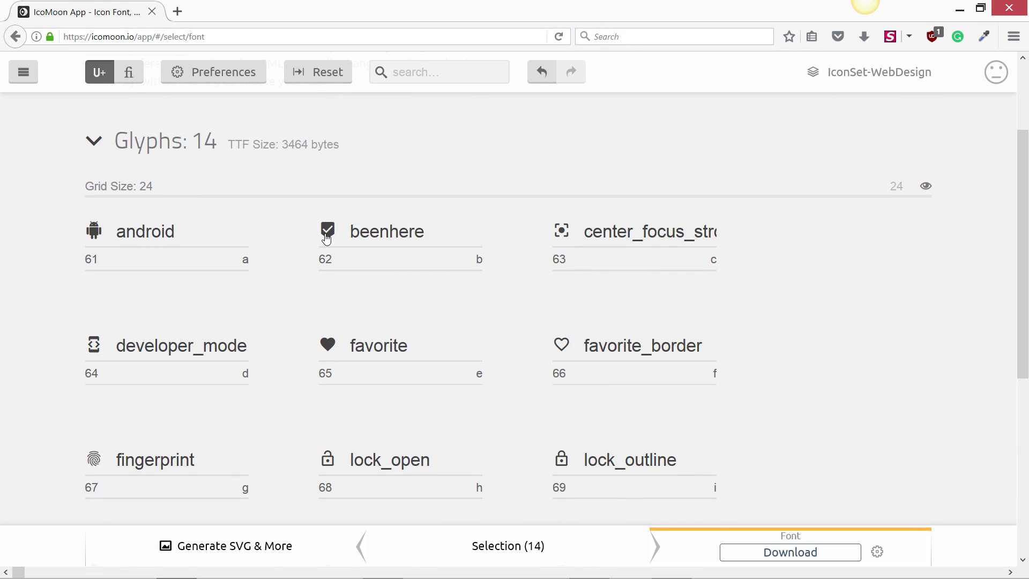
pyautogui.click(473, 258)
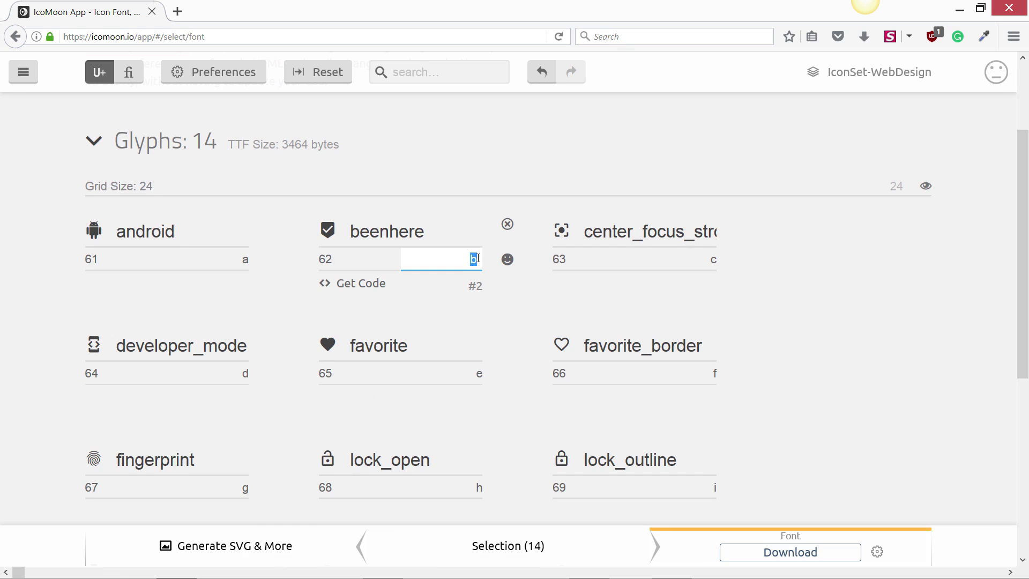
pyautogui.write('t')
pyautogui.press('BackSpace')
pyautogui.write('b')
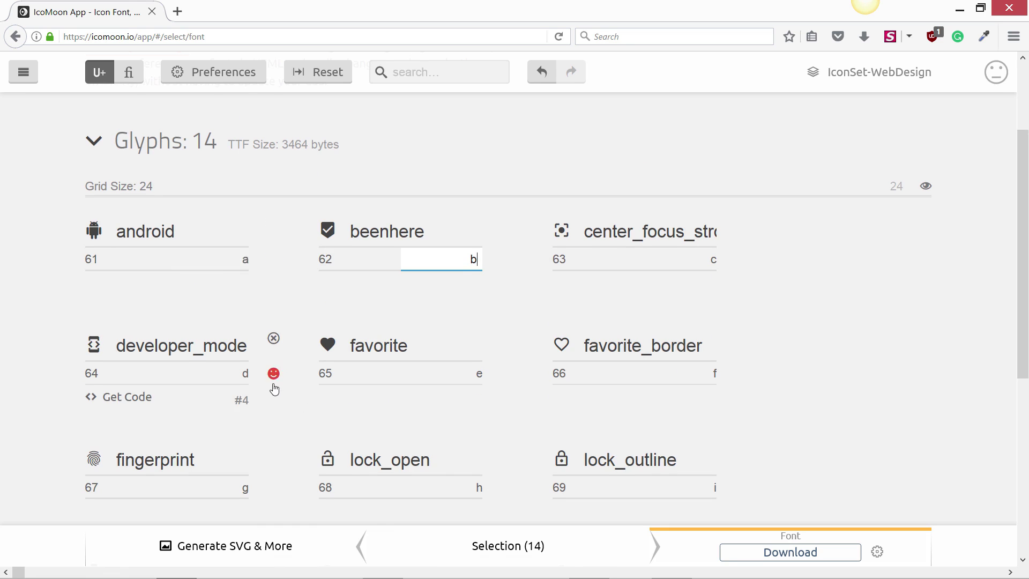
pyautogui.scroll(-4, 271, 386)
pyautogui.scroll(6, 271, 386)
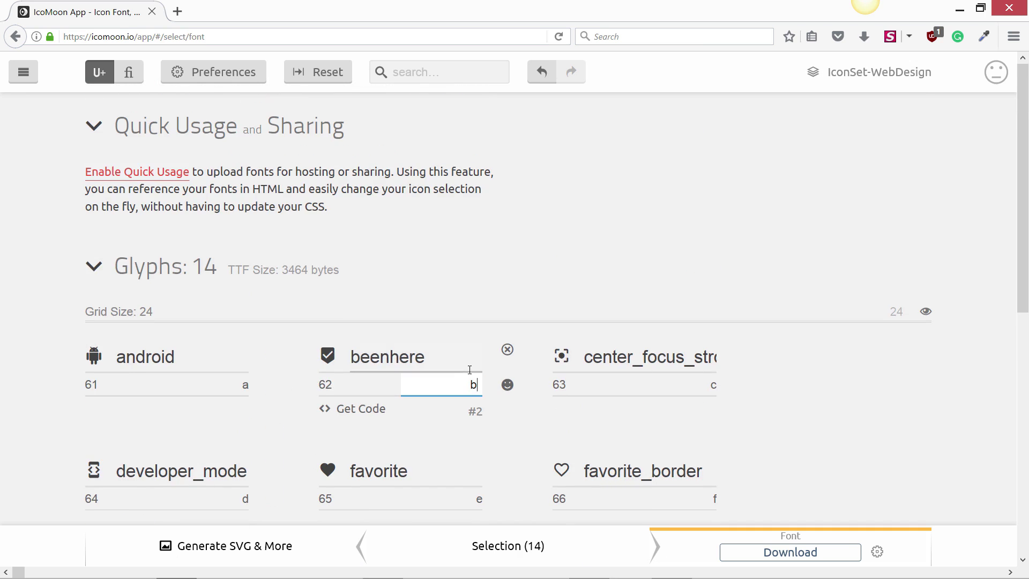
pyautogui.scroll(-7, 471, 370)
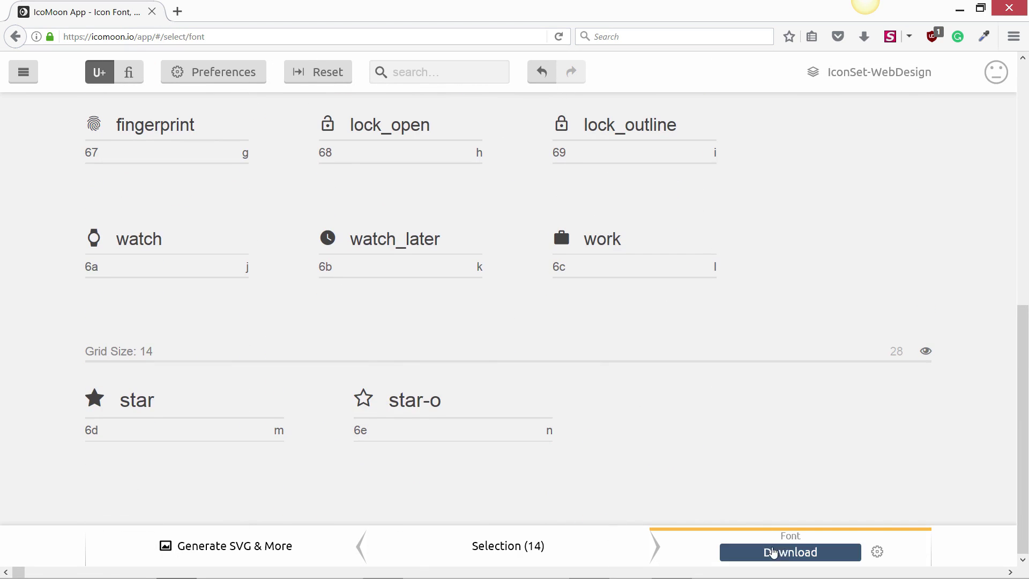
# Open the font settings and look through the Font Metrics and Metadata sections.
pyautogui.click(877, 552)
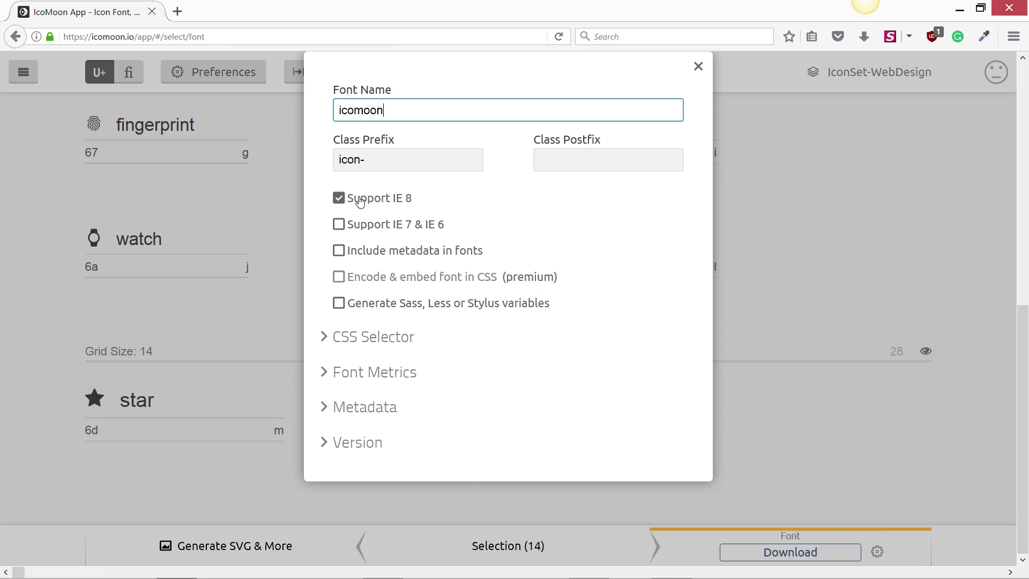
pyautogui.click(391, 161)
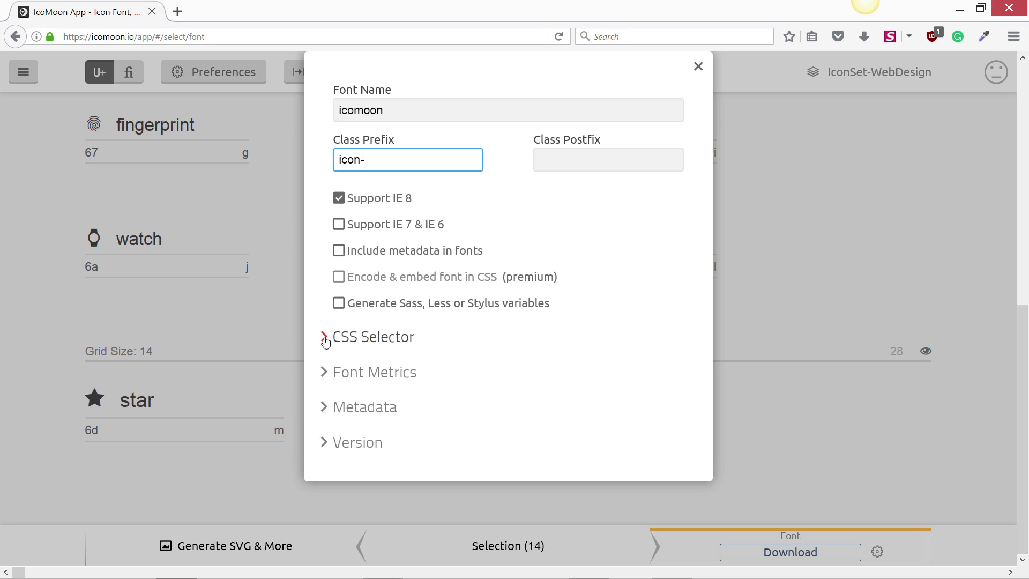
pyautogui.click(324, 375)
pyautogui.click(325, 375)
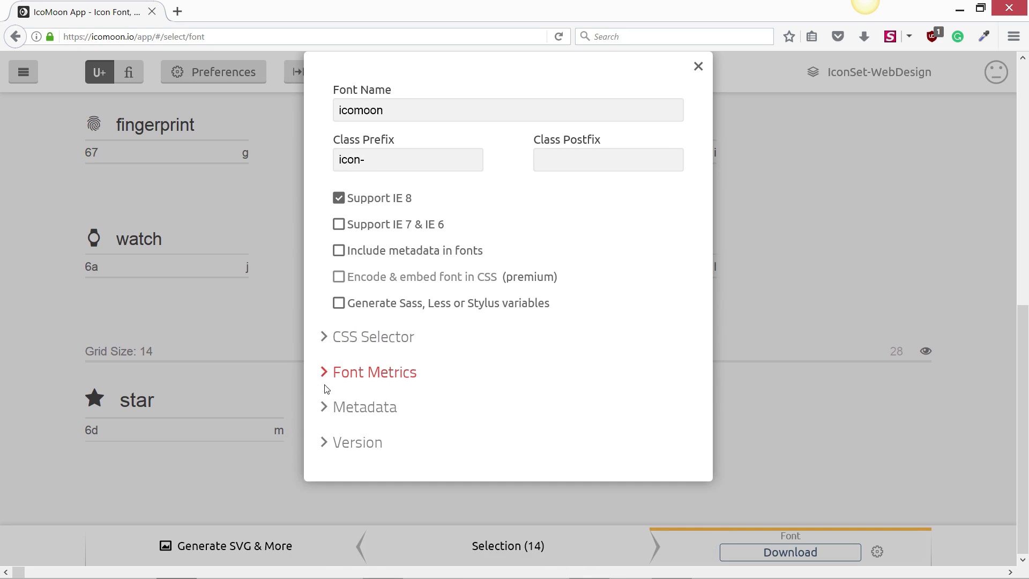
pyautogui.click(325, 409)
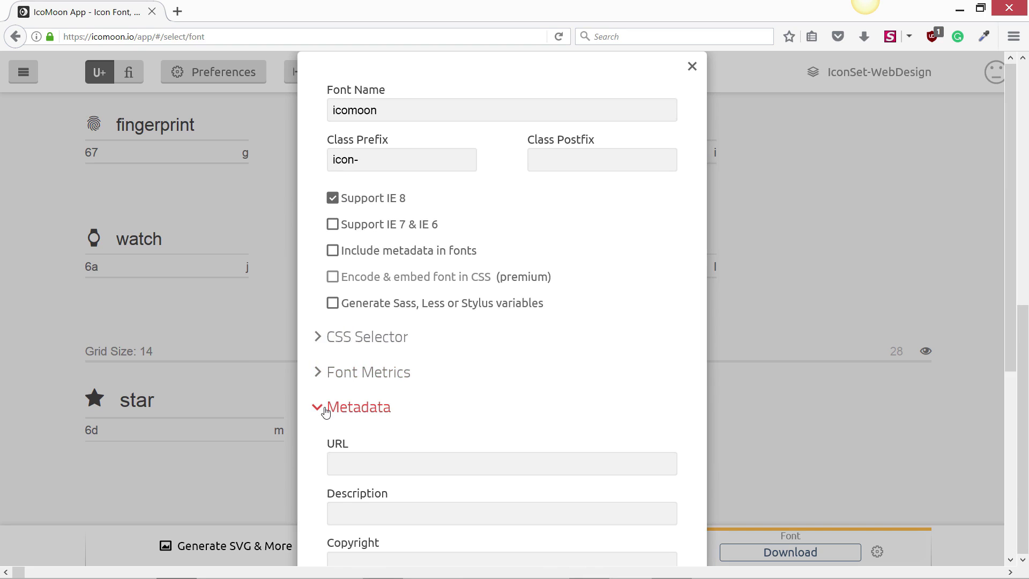
pyautogui.scroll(-4, 326, 409)
pyautogui.scroll(-1, 312, 339)
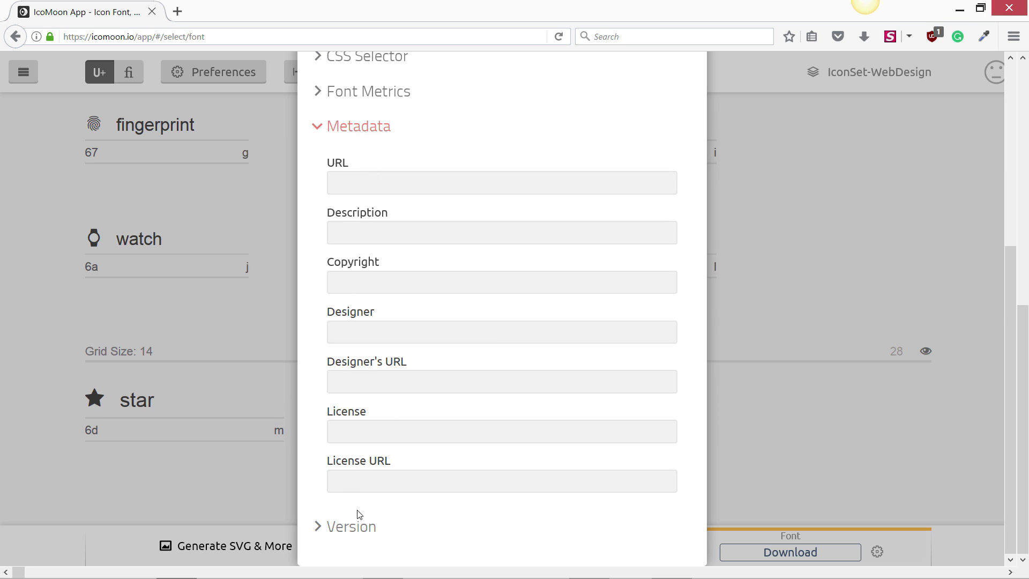
pyautogui.scroll(5, 368, 498)
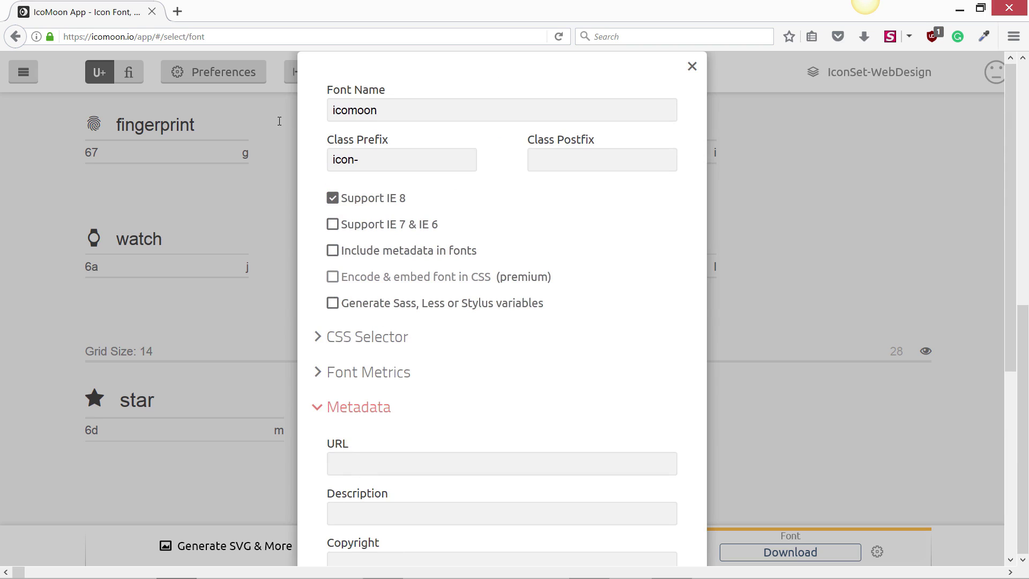
# Change the Font Name from icomoon to 'webdesign-course' and close the settings.
pyautogui.doubleClick(351, 110)
pyautogui.write('web')
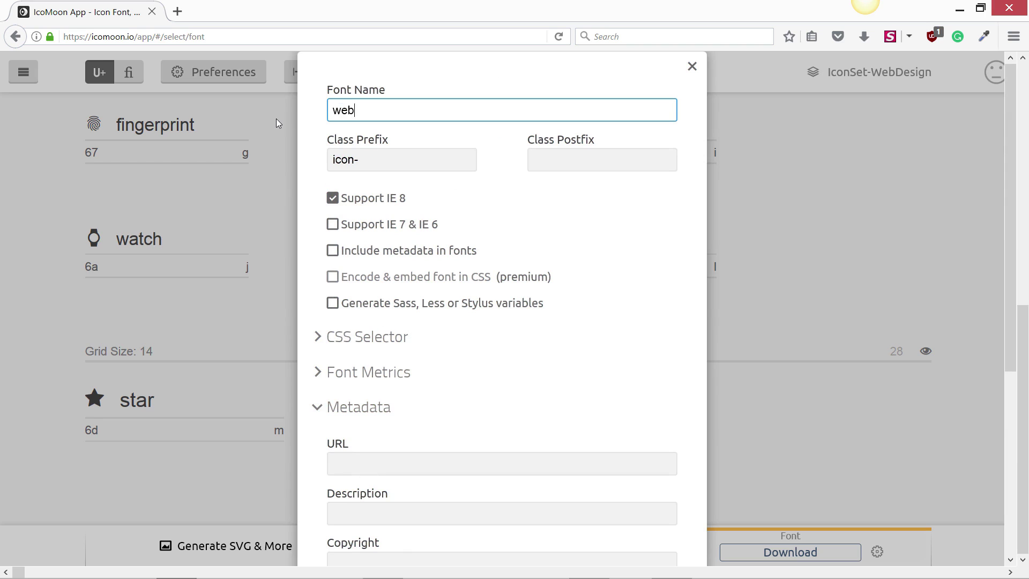
pyautogui.write('design-course')
pyautogui.scroll(-5, 441, 338)
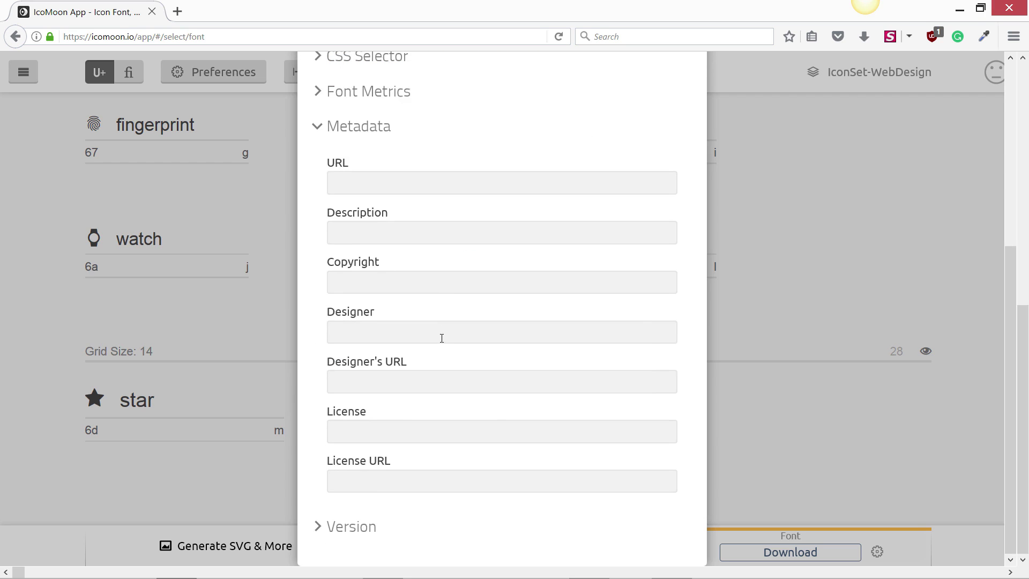
pyautogui.click(821, 272)
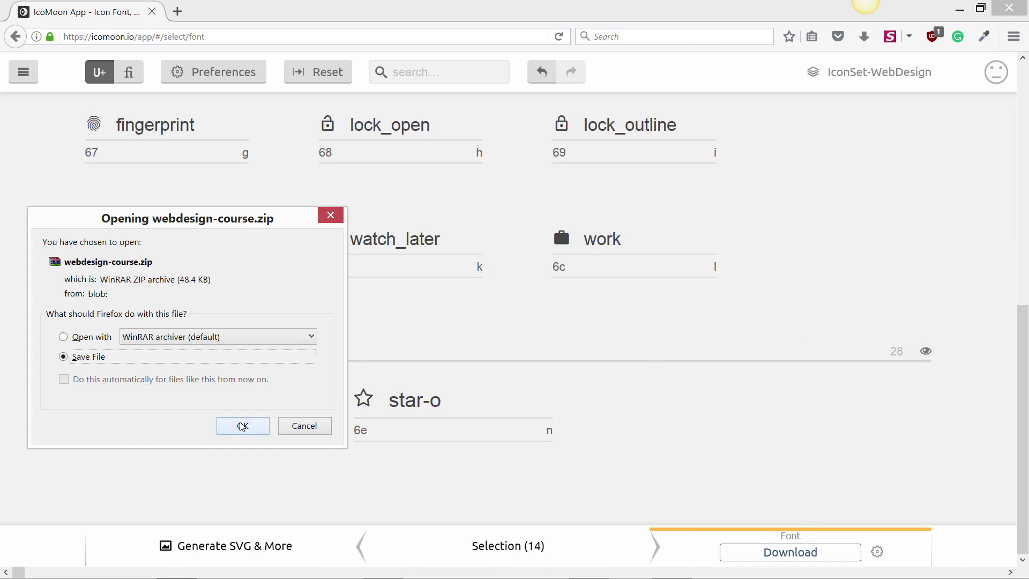
# Save webdesign-course.zip, extract it to a webdesign-course folder, and open that folder.
pyautogui.click(241, 425)
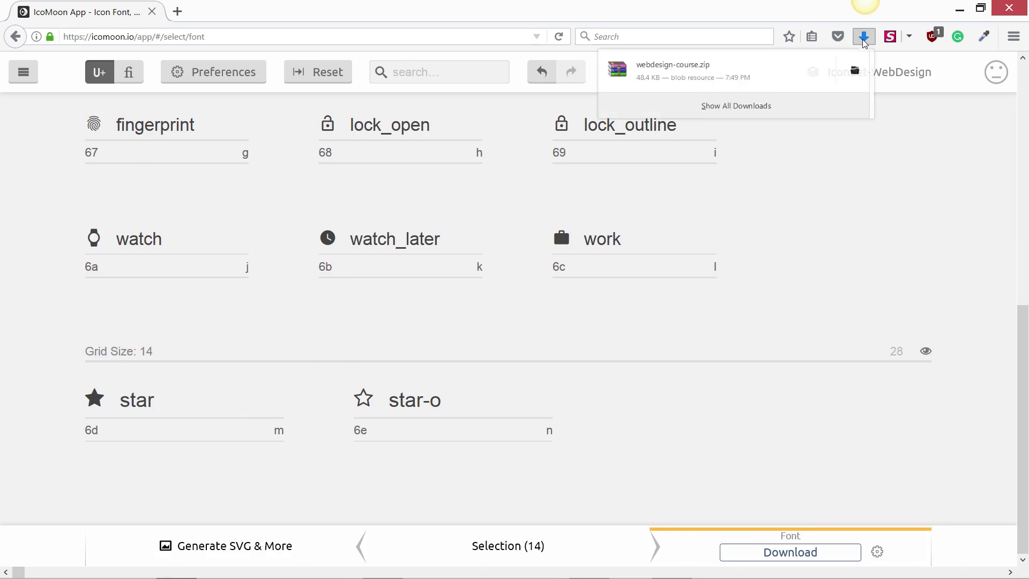
pyautogui.click(852, 73)
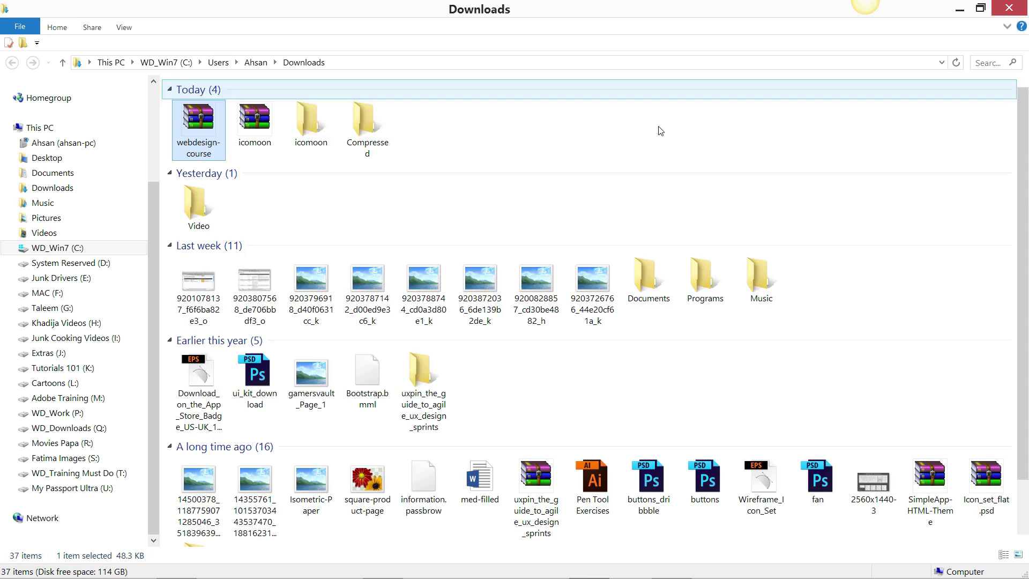
pyautogui.rightClick(210, 147)
pyautogui.click(257, 246)
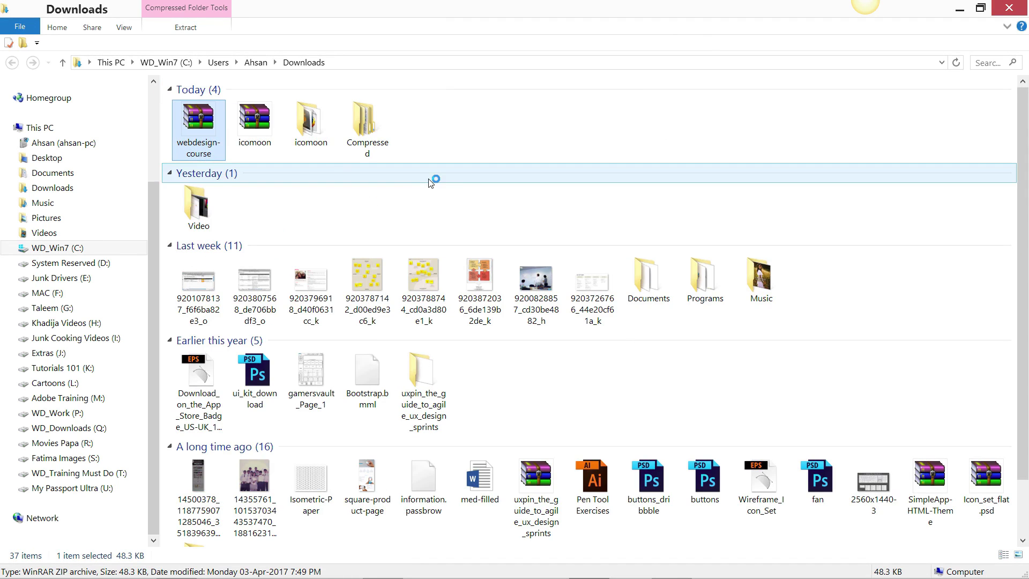
pyautogui.doubleClick(312, 137)
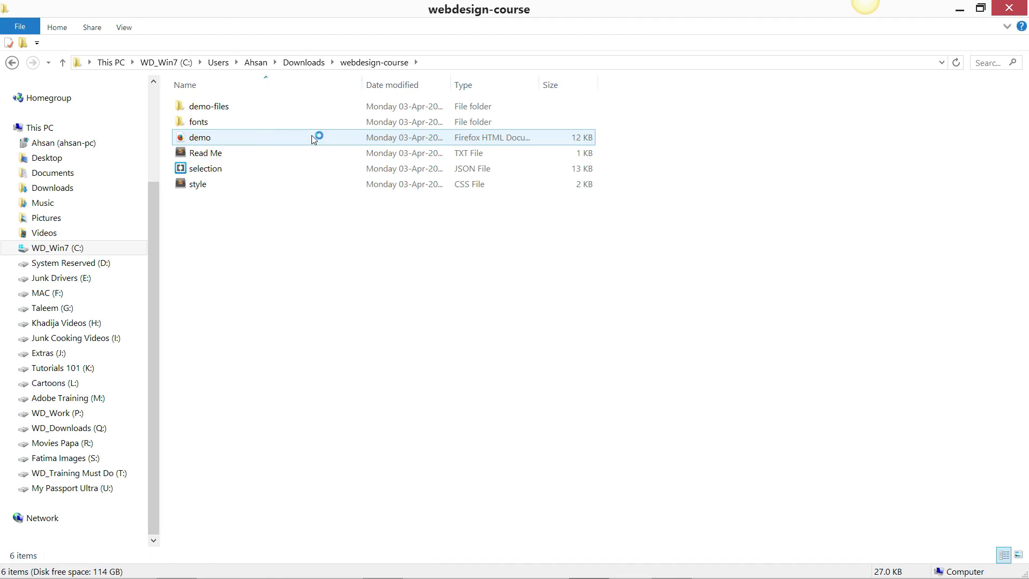
# Open demo.html in Firefox and scroll through the 14 glyphs with codes 61–6e.
pyautogui.doubleClick(210, 138)
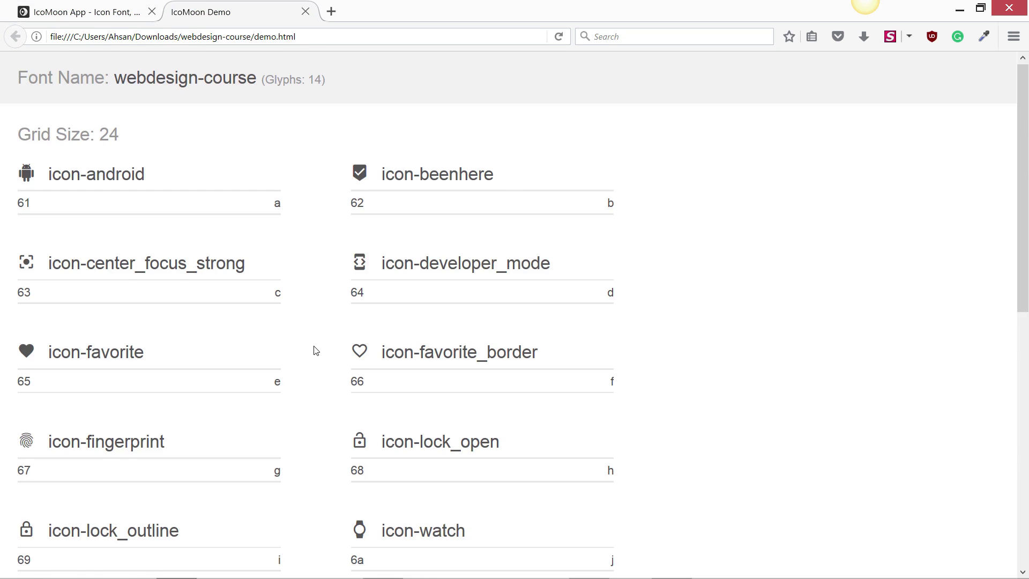
pyautogui.scroll(-9, 313, 349)
pyautogui.scroll(5, 316, 353)
pyautogui.scroll(3, 316, 353)
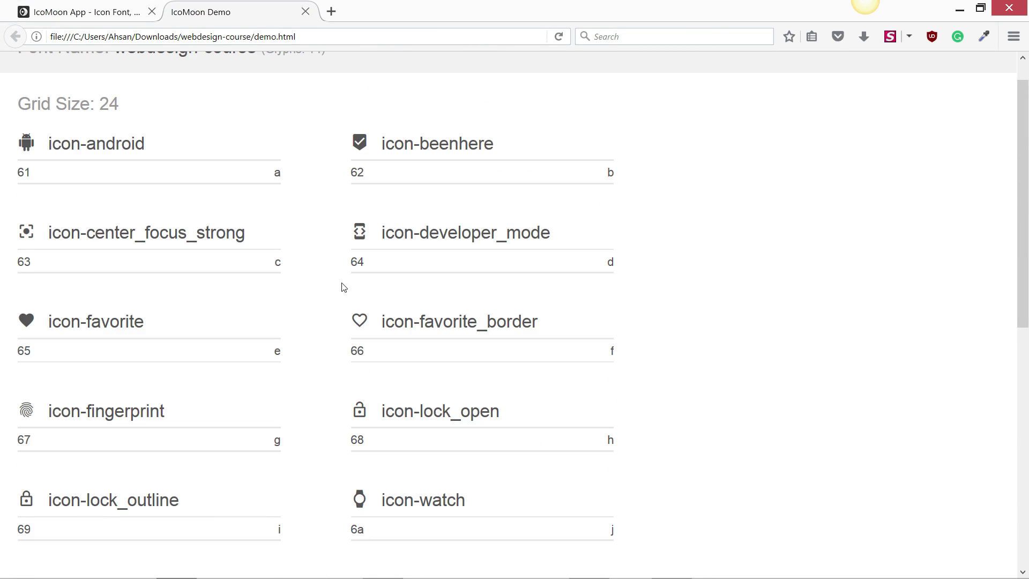
pyautogui.scroll(1, 344, 287)
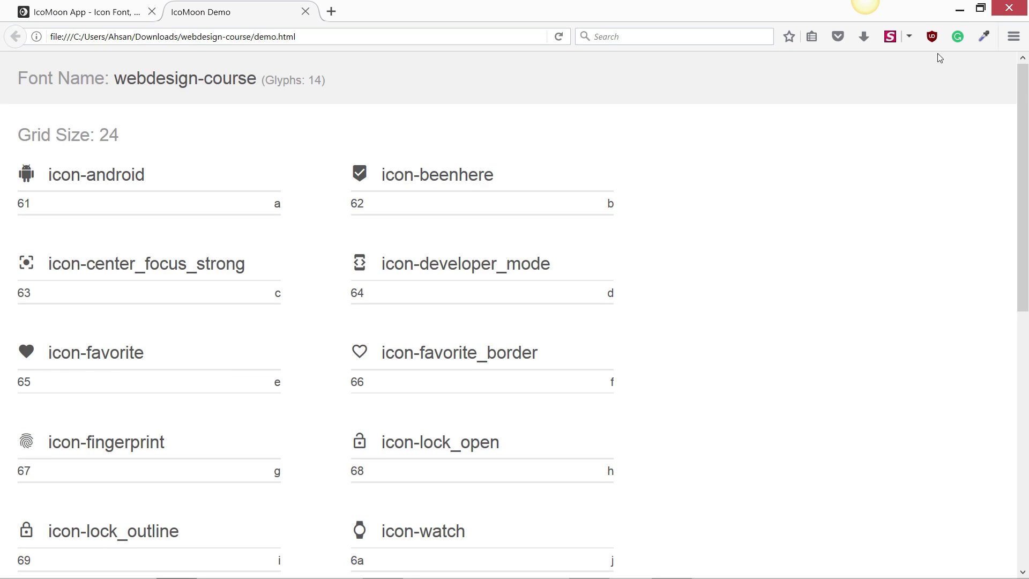
# Install webdesign-course.ttf from the fonts folder, then minimize the window.
pyautogui.click(959, 10)
pyautogui.click(258, 244)
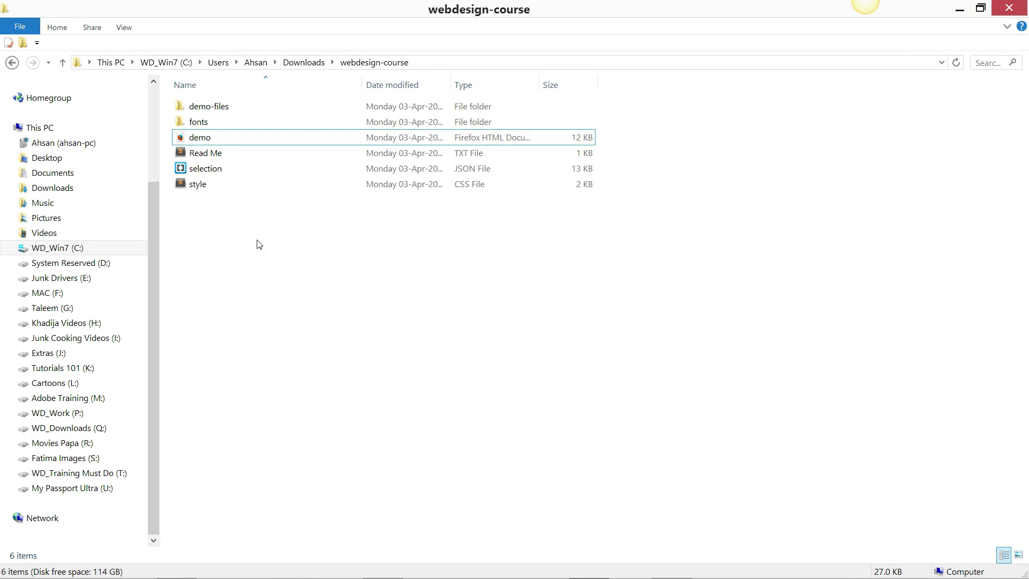
pyautogui.doubleClick(216, 128)
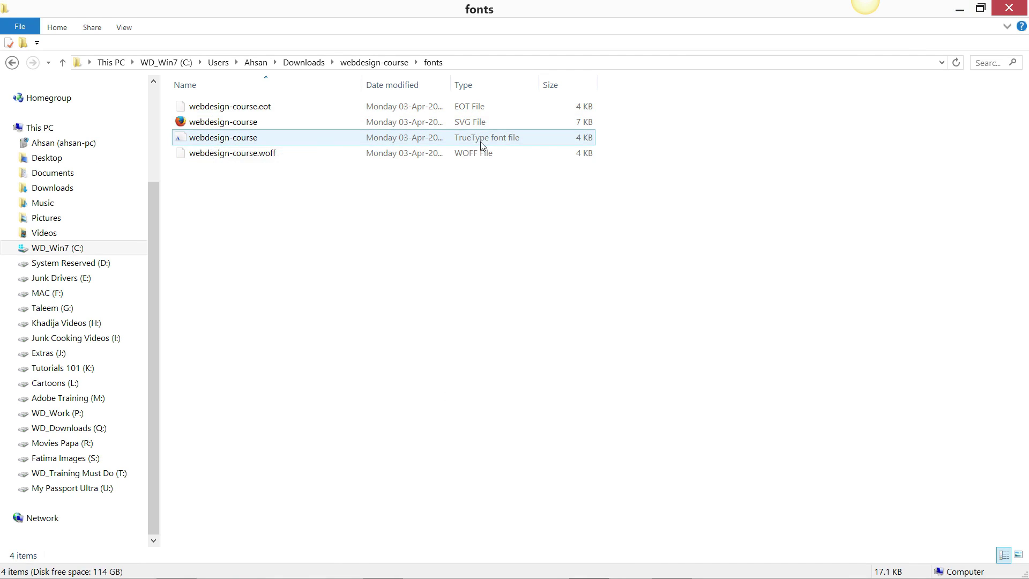
pyautogui.rightClick(240, 141)
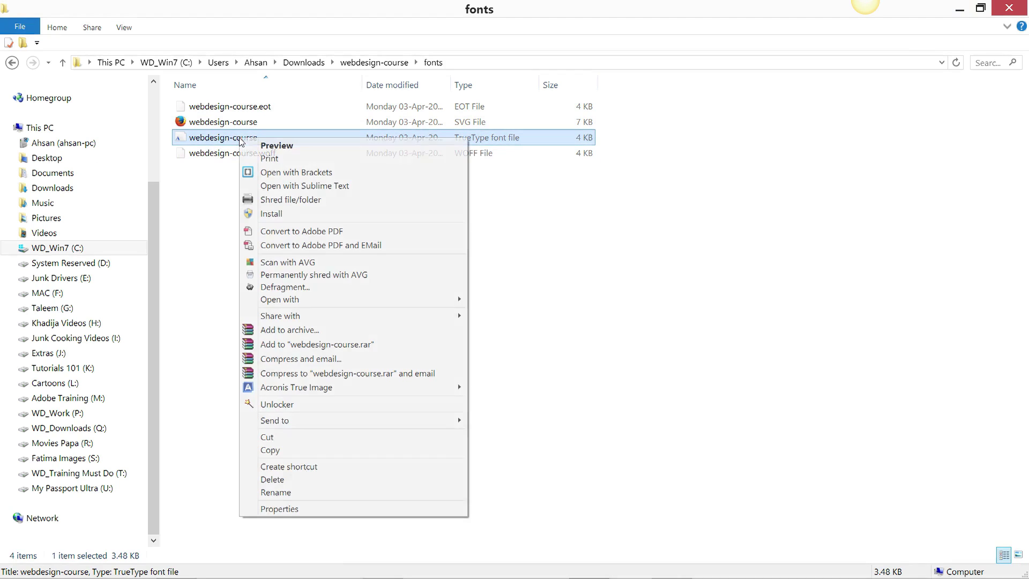
pyautogui.click(268, 211)
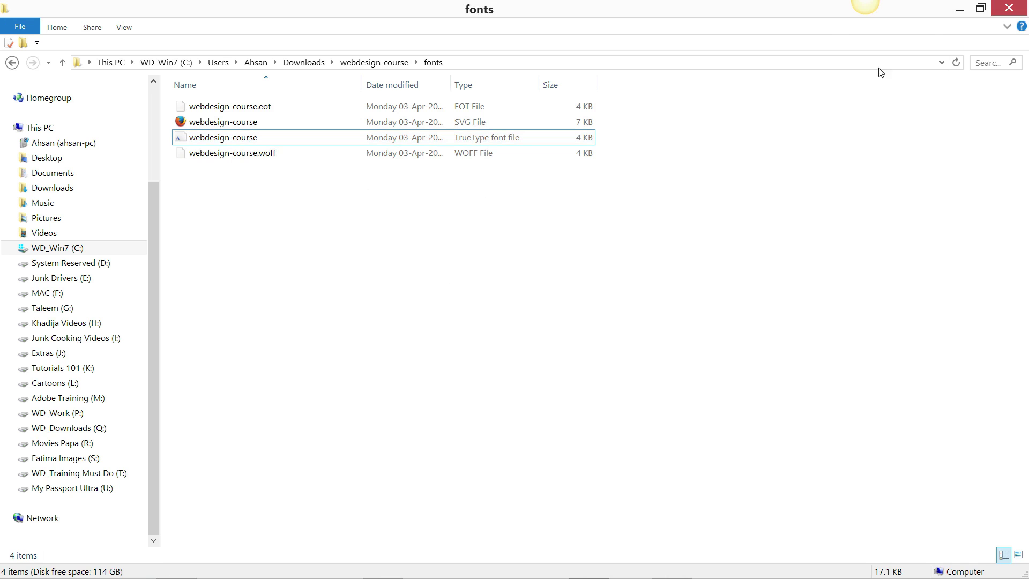
pyautogui.click(959, 9)
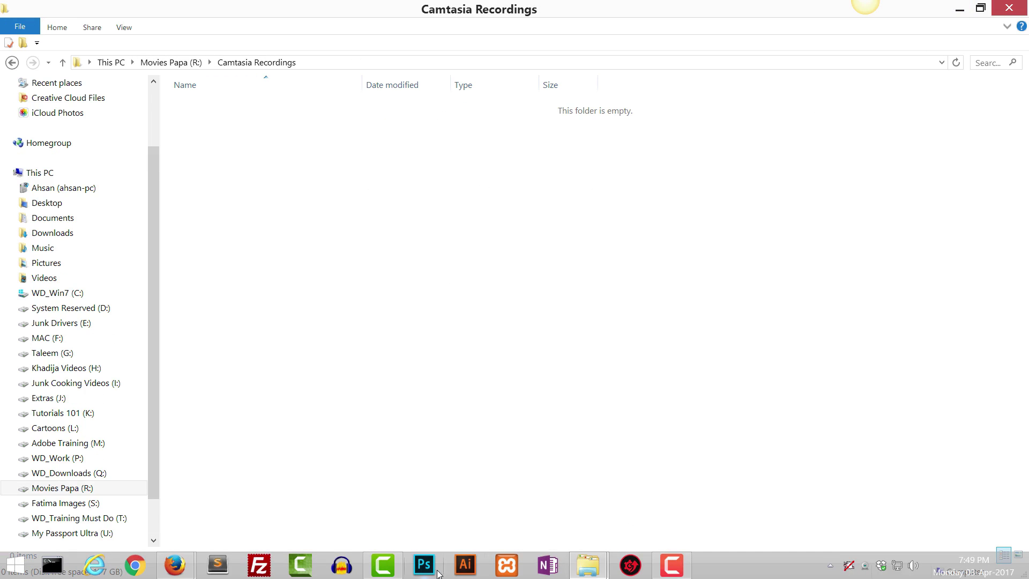
# Switch to Photoshop and create a new 800 × 600 px document.
pyautogui.click(436, 571)
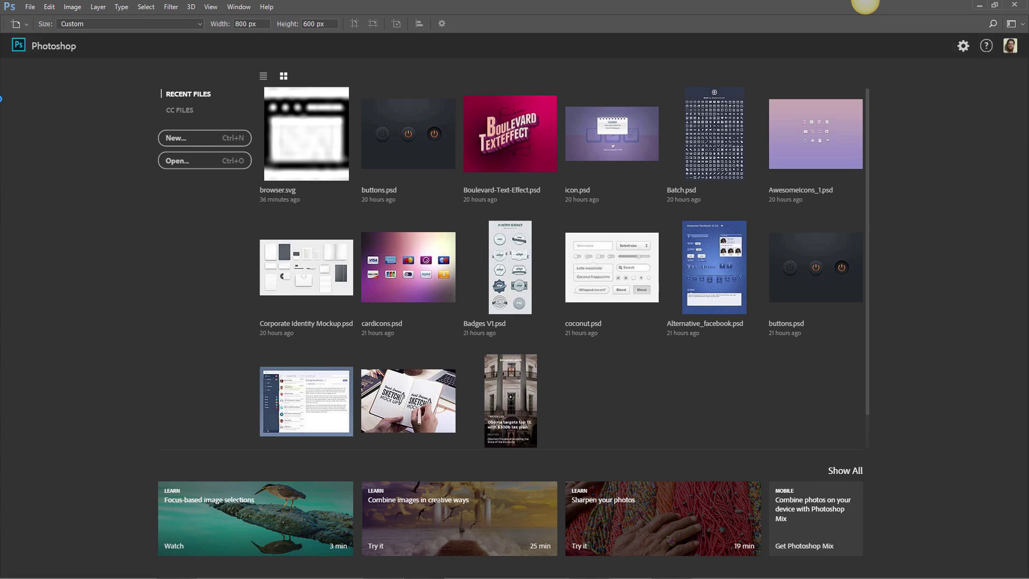
pyautogui.click(28, 10)
pyautogui.click(39, 19)
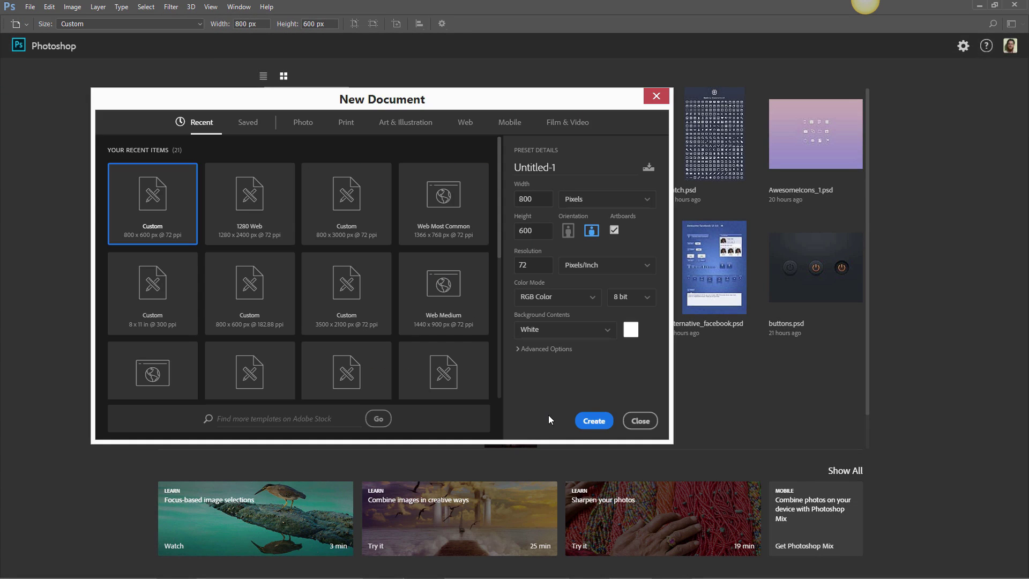
pyautogui.click(592, 420)
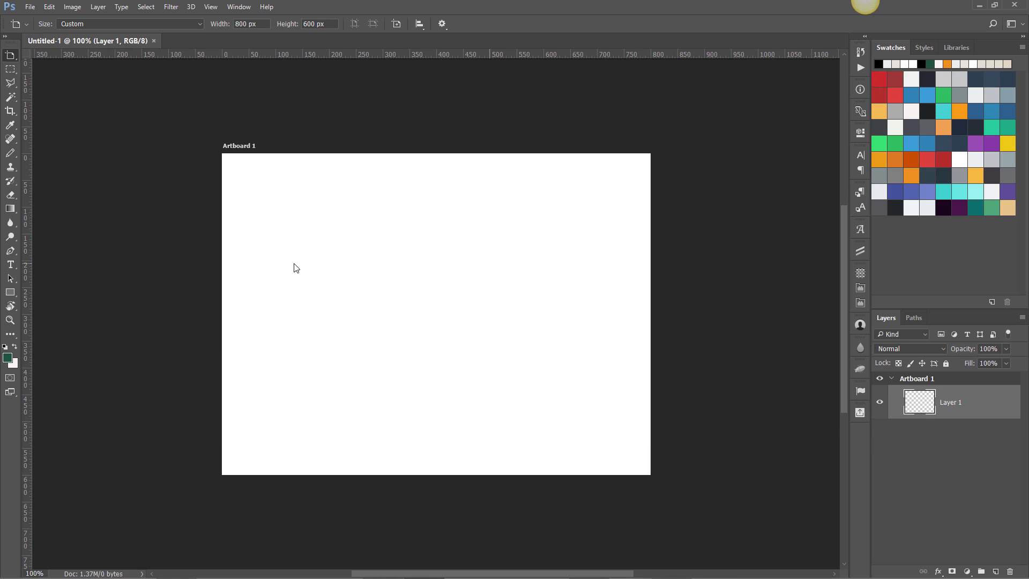
# With the Type tool, search 'web' and choose the webdesign-course Regular font.
pyautogui.press('t')
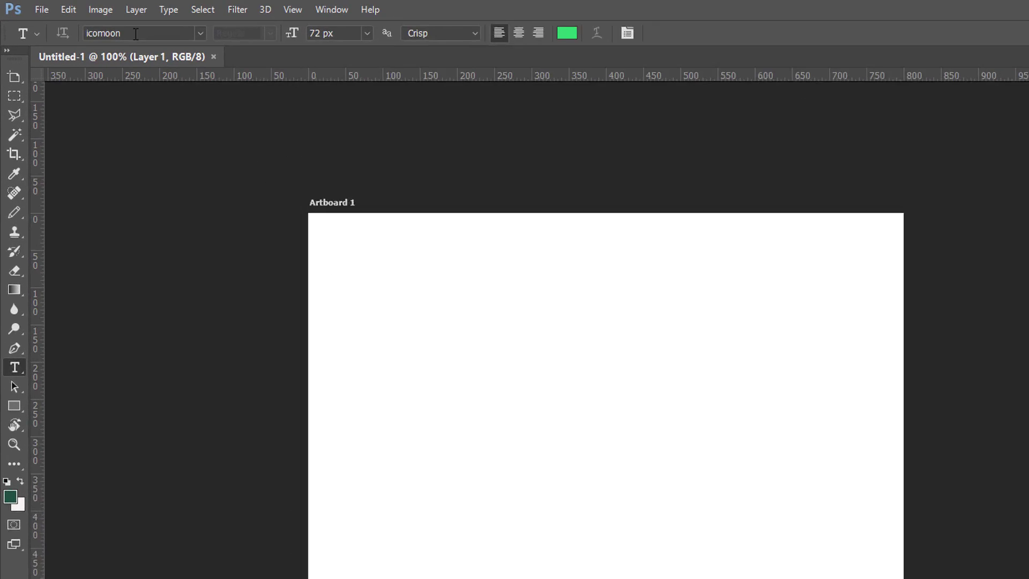
pyautogui.click(101, 24)
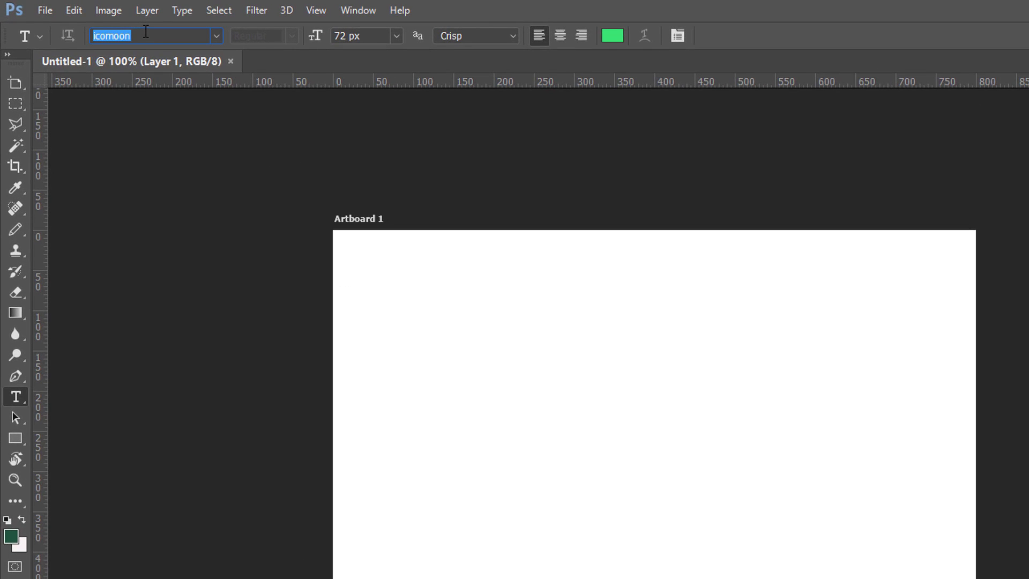
pyautogui.write('web')
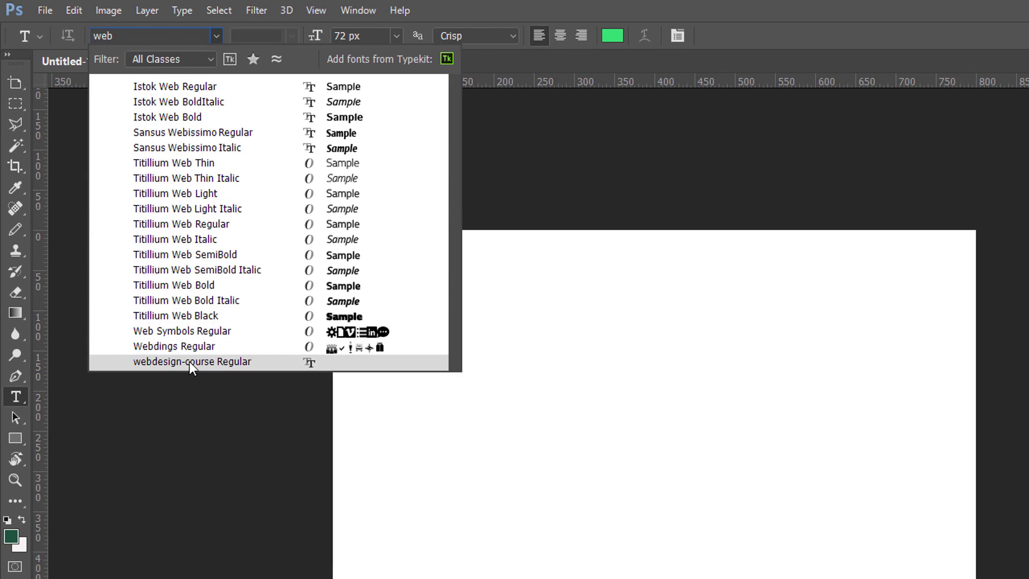
pyautogui.click(189, 362)
# Type the icon letters 'abcdefghijklmn' on the artboard, splitting them into two lines.
pyautogui.click(188, 149)
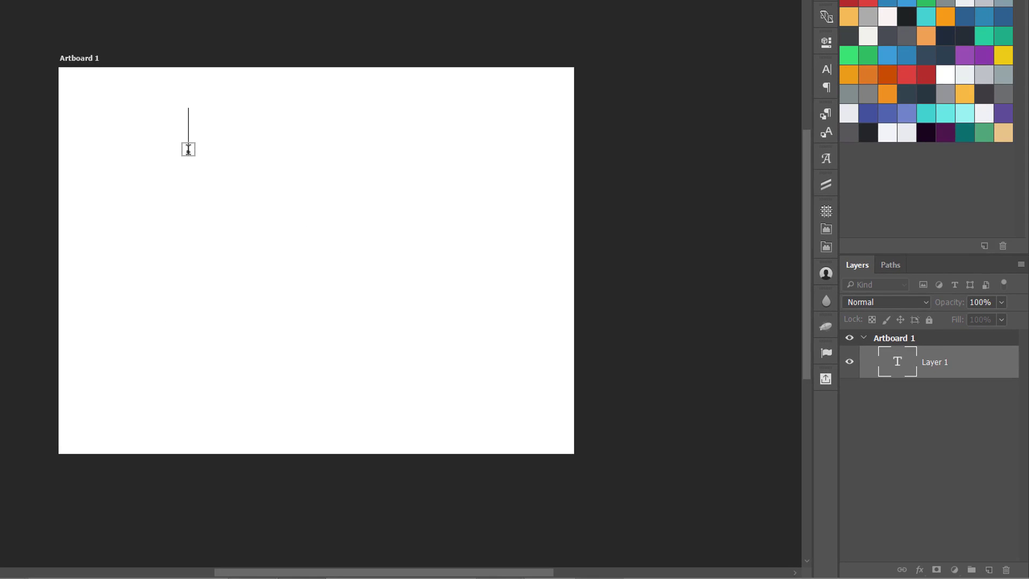
pyautogui.write('a')
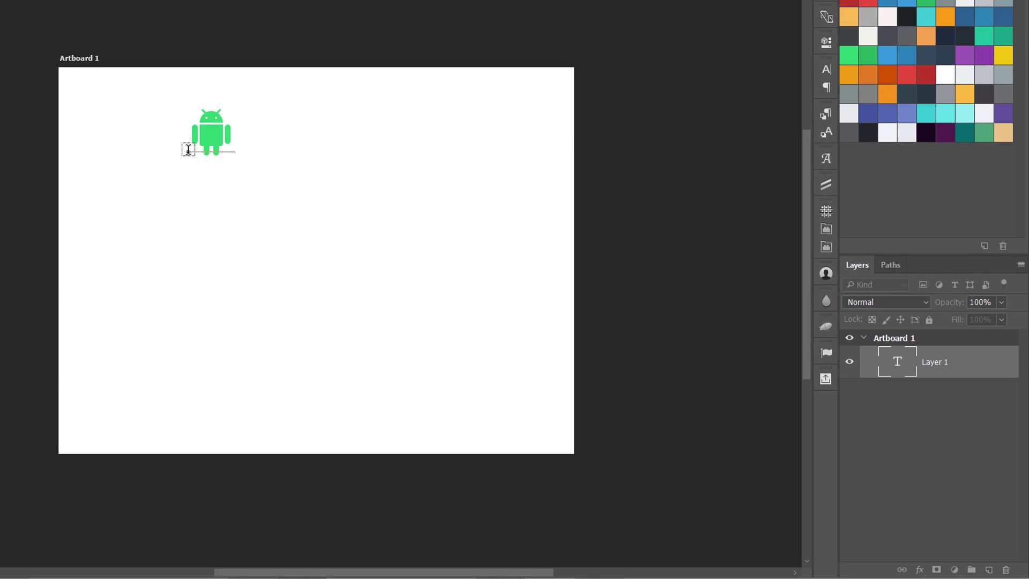
pyautogui.write('bcdef')
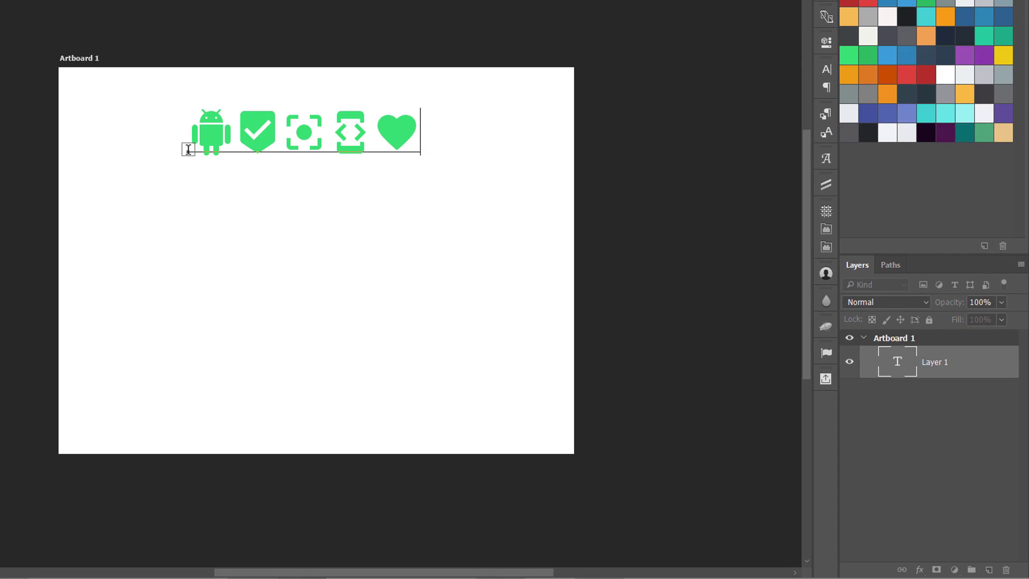
pyautogui.write('gh')
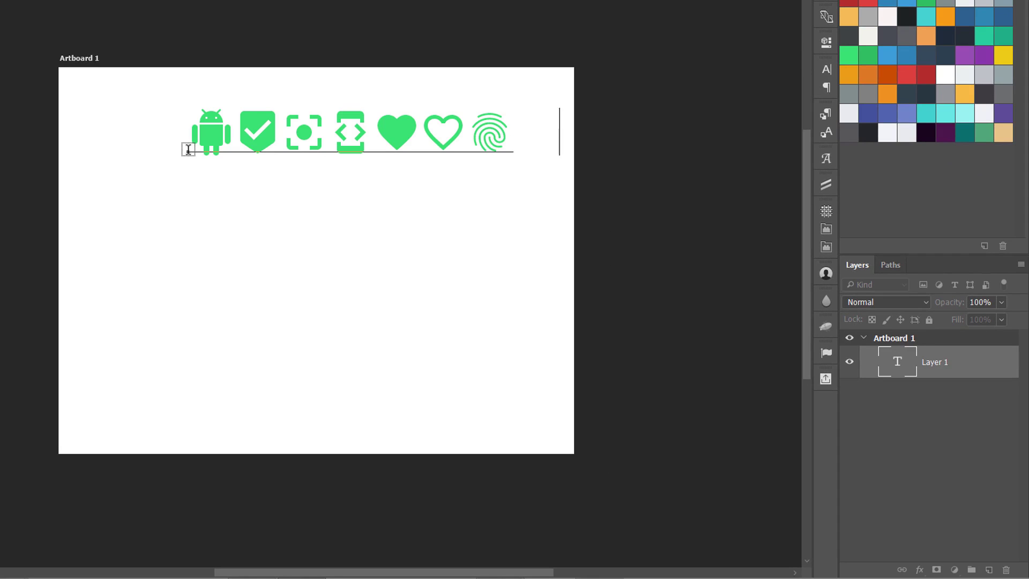
pyautogui.write('ijk')
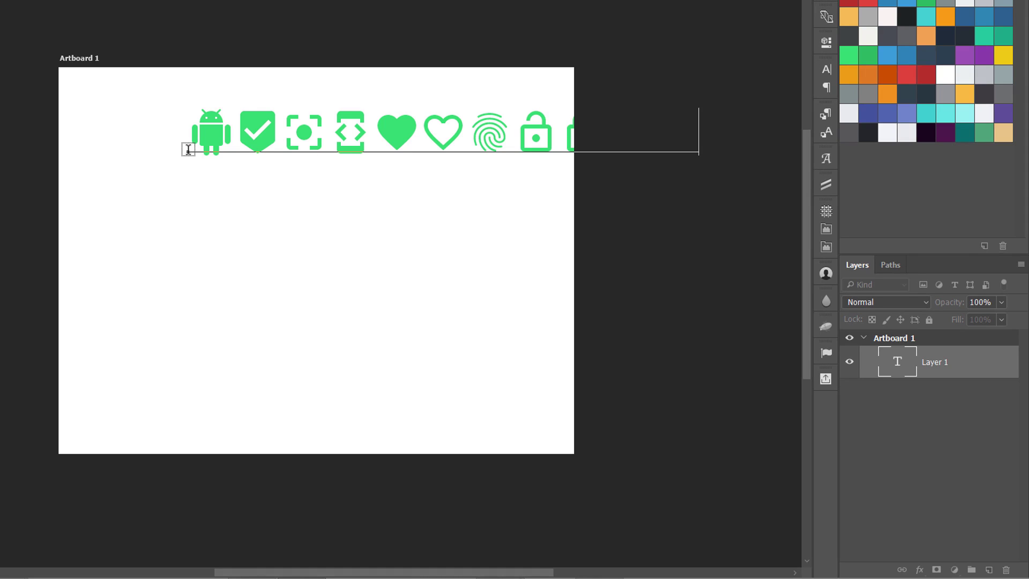
pyautogui.write('lmn')
pyautogui.click(512, 133)
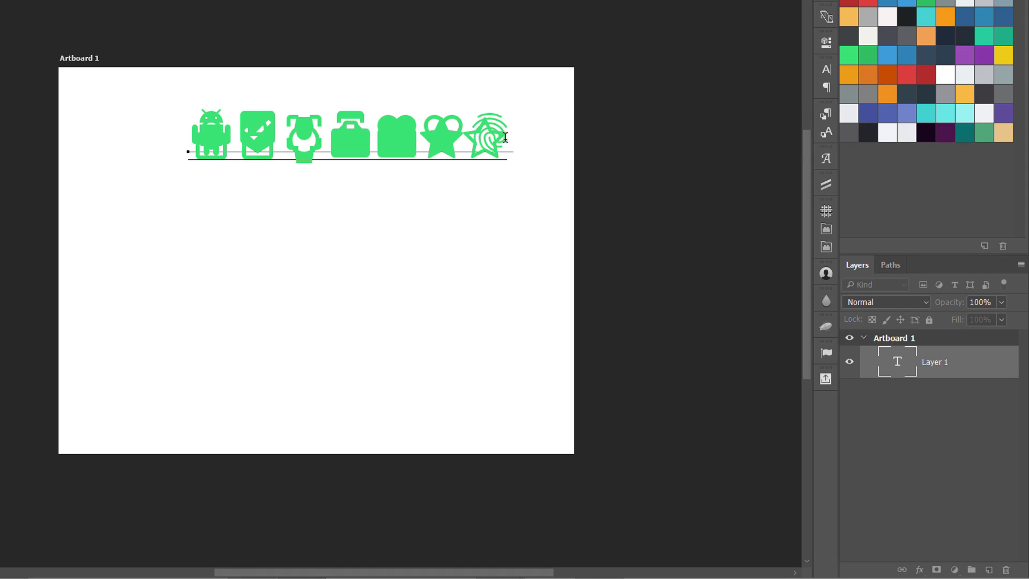
pyautogui.click(885, 369)
pyautogui.doubleClick(883, 345)
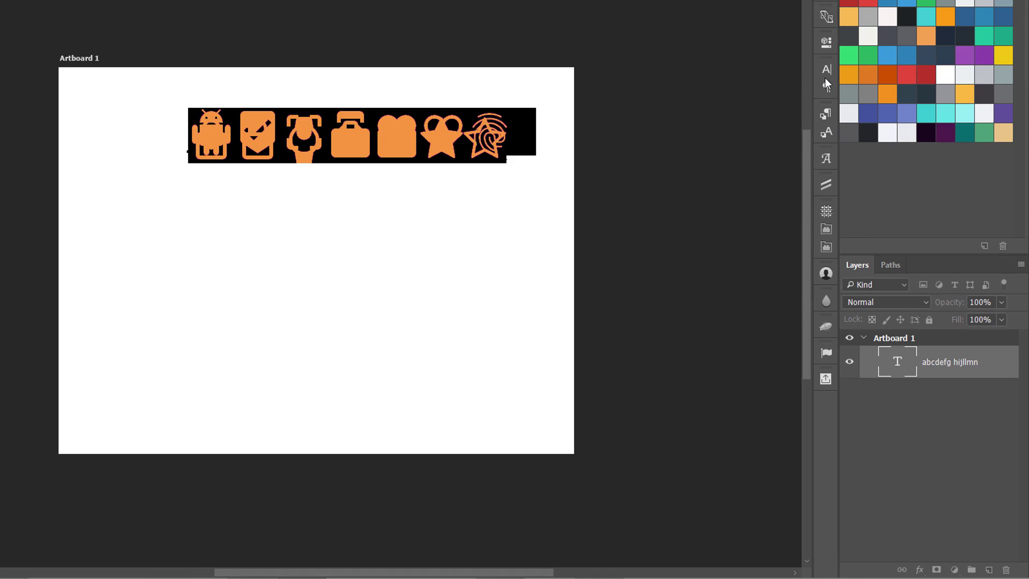
# Set the icon text's leading to 100 px in the Character panel.
pyautogui.click(826, 69)
pyautogui.click(802, 107)
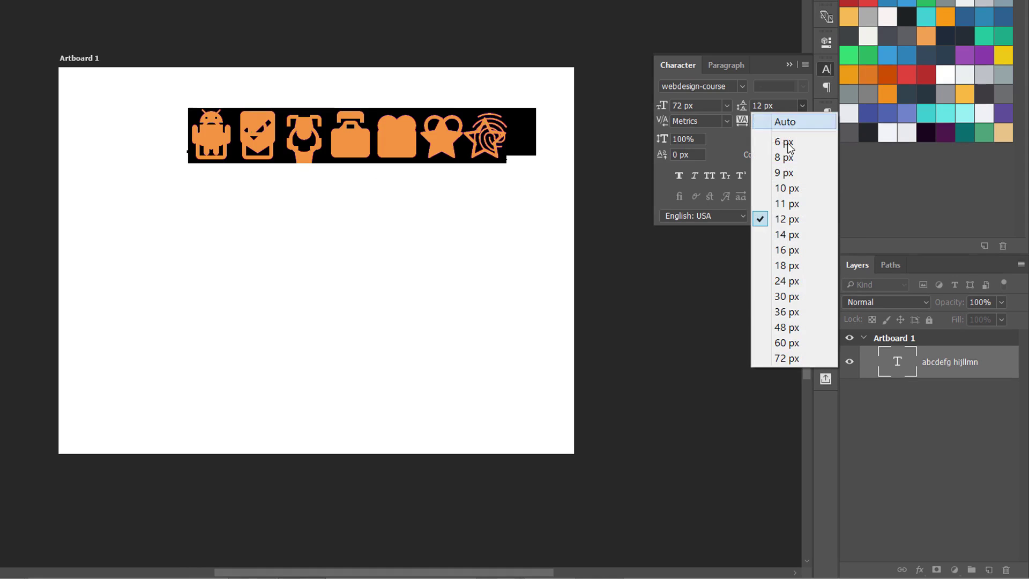
pyautogui.click(767, 356)
pyautogui.moveTo(772, 107); pyautogui.dragTo(718, 111)
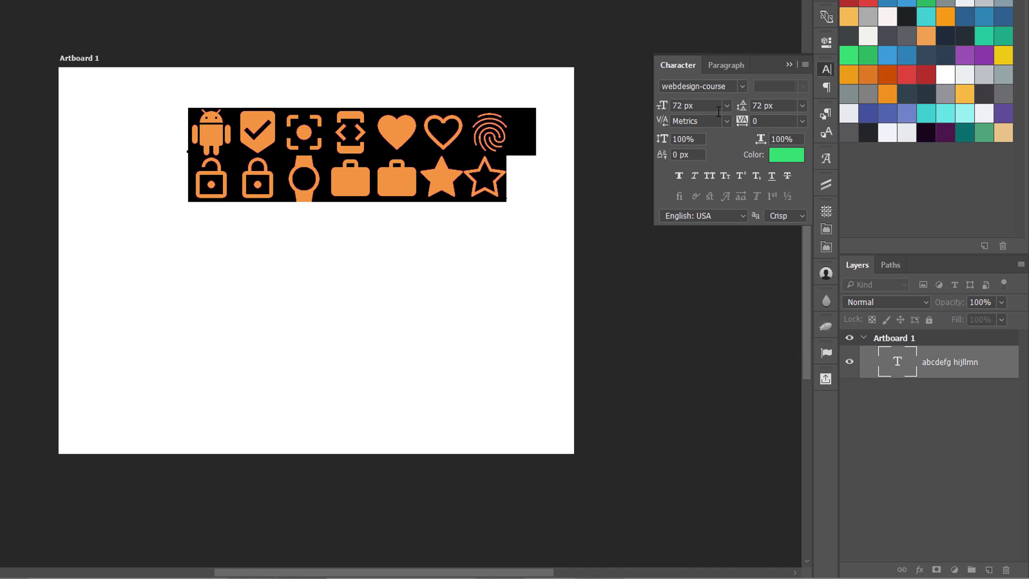
pyautogui.write('100')
pyautogui.press('Return')
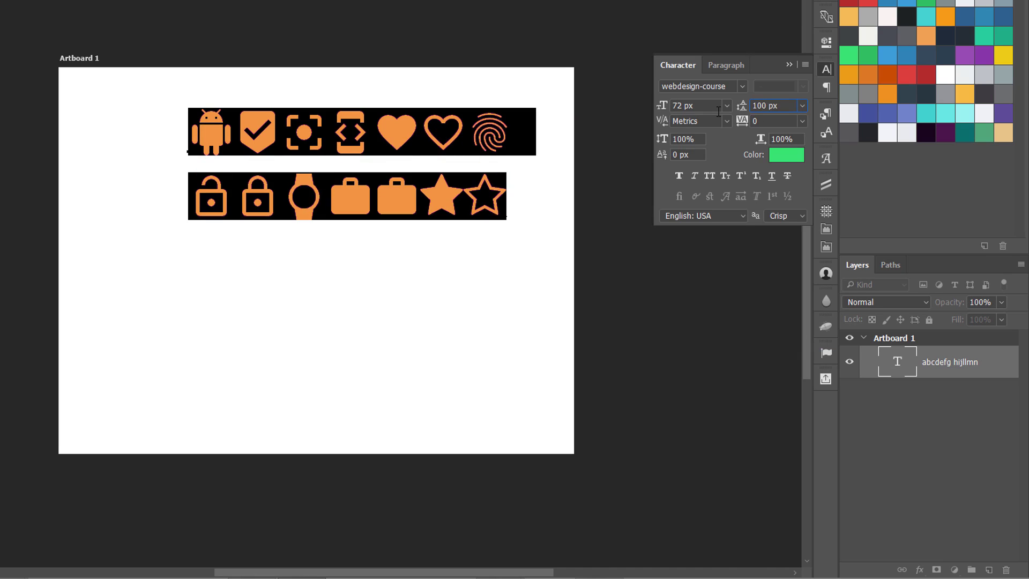
pyautogui.click(893, 372)
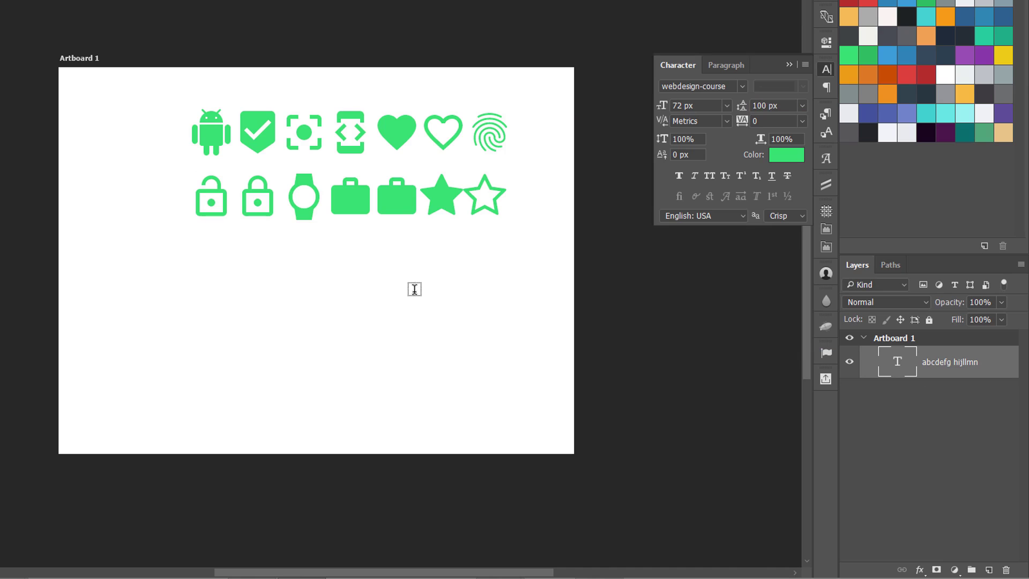
# Move the two icon rows toward the artboard centre and reselect all the icon text.
pyautogui.moveTo(351, 201); pyautogui.dragTo(316, 256)
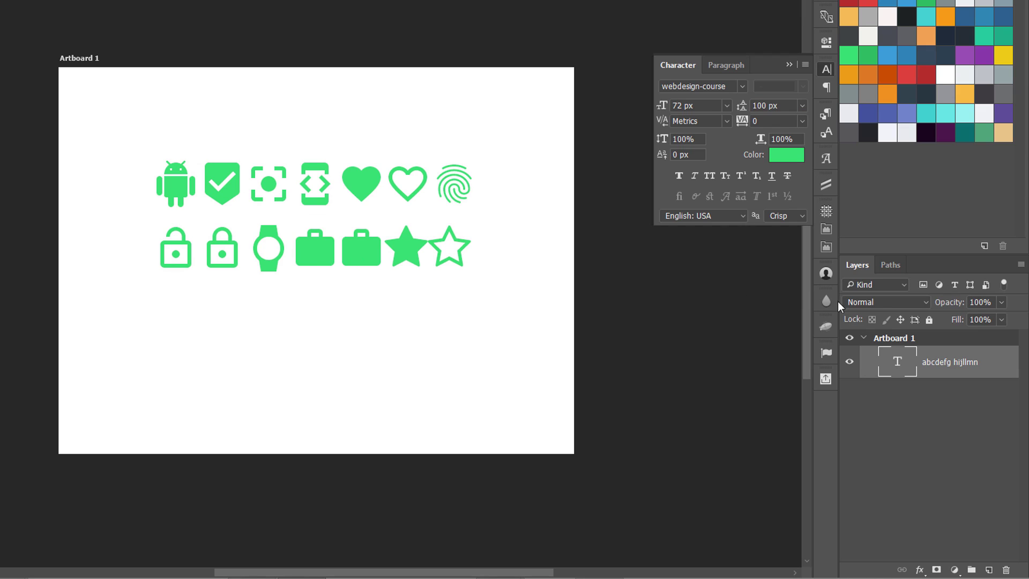
pyautogui.doubleClick(900, 363)
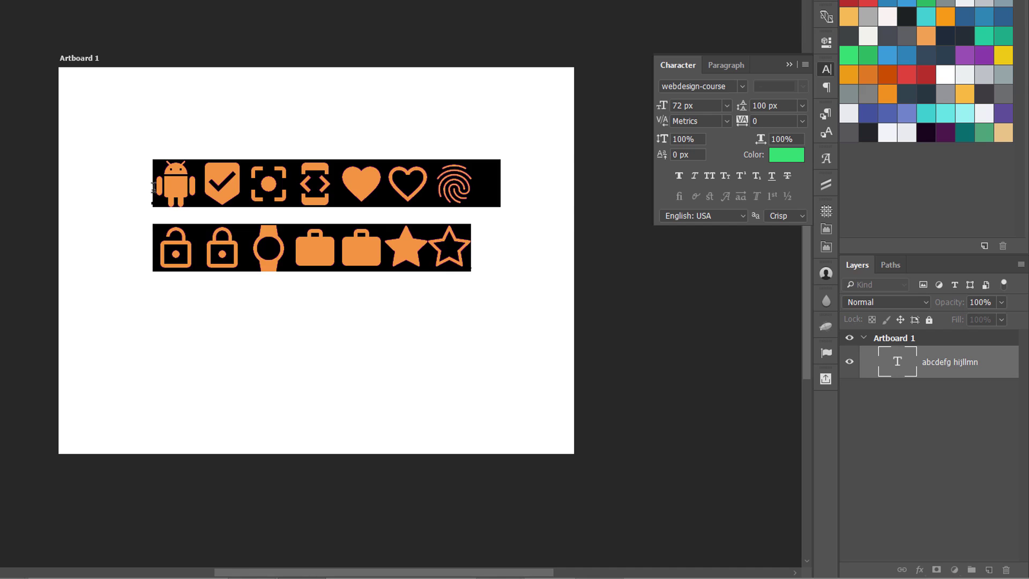
pyautogui.press('Left')
pyautogui.keyDown('shift'); pyautogui.click(474, 197); pyautogui.keyUp('shift')
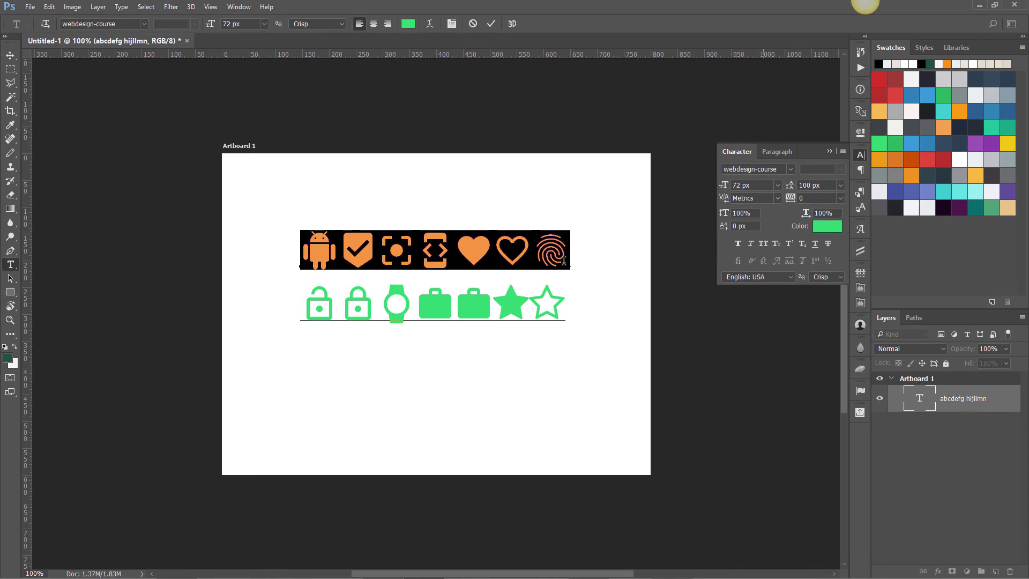
pyautogui.press('Right')
pyautogui.press('Home')
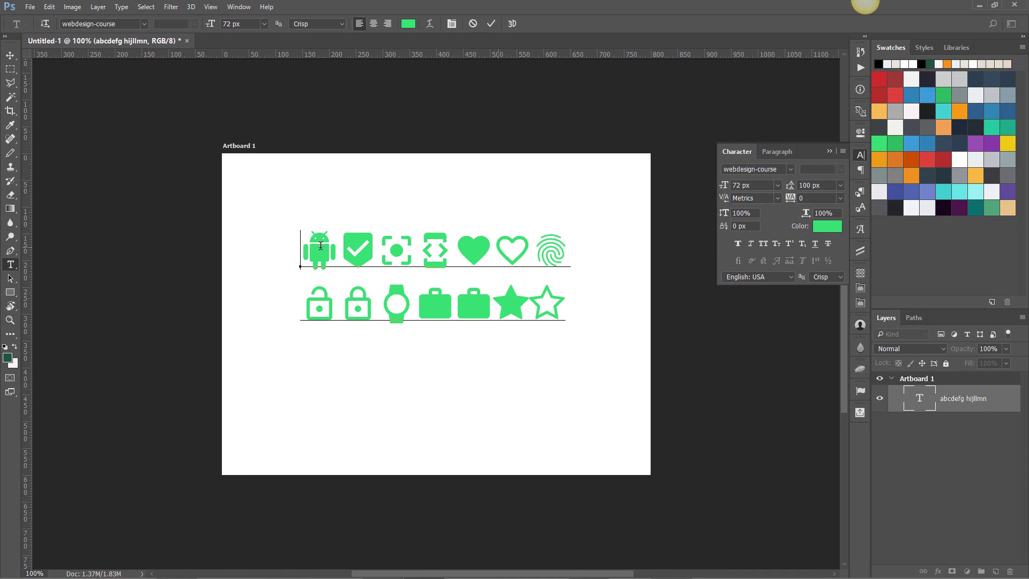
pyautogui.hotkey('shift', 'Right')
pyautogui.hotkey('shift', 'Right')
pyautogui.hotkey('shift', 'Right')
pyautogui.hotkey('shift', 'Right')
pyautogui.hotkey('shift', 'Right')
pyautogui.hotkey('ctrl', 'a')
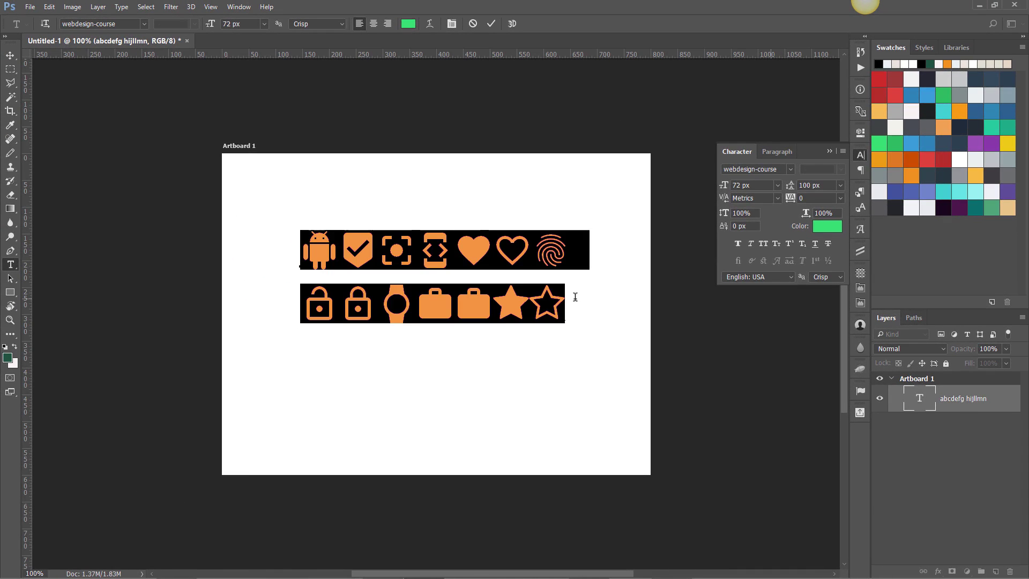
pyautogui.click(978, 6)
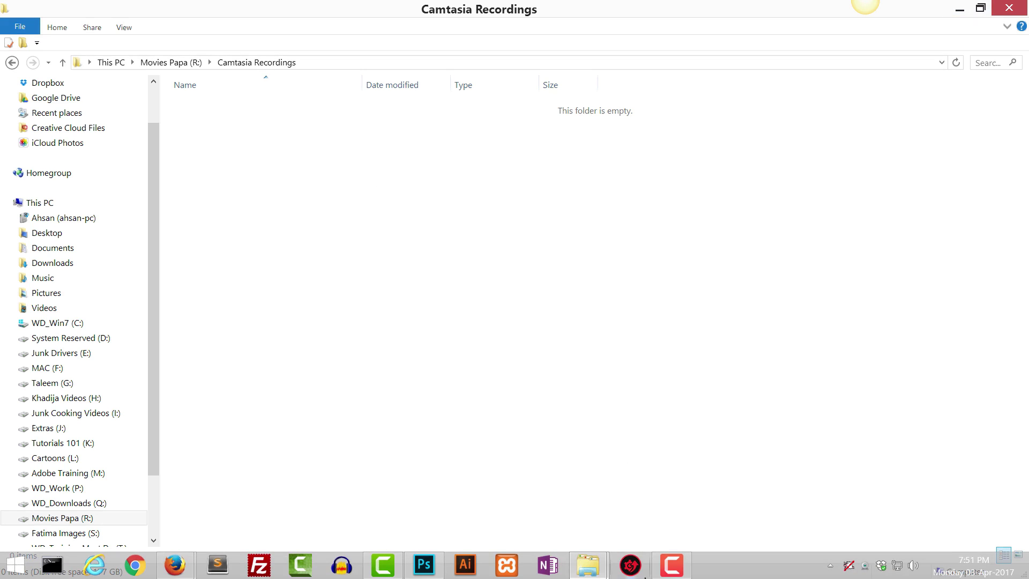
pyautogui.moveTo(600, 574)
pyautogui.click(635, 504)
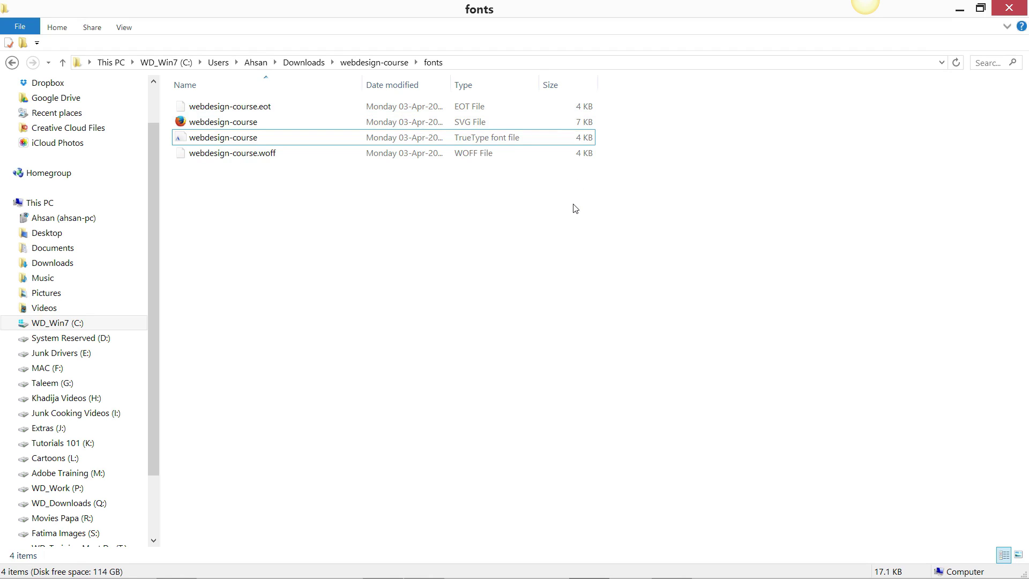
pyautogui.click(505, 110)
pyautogui.click(484, 202)
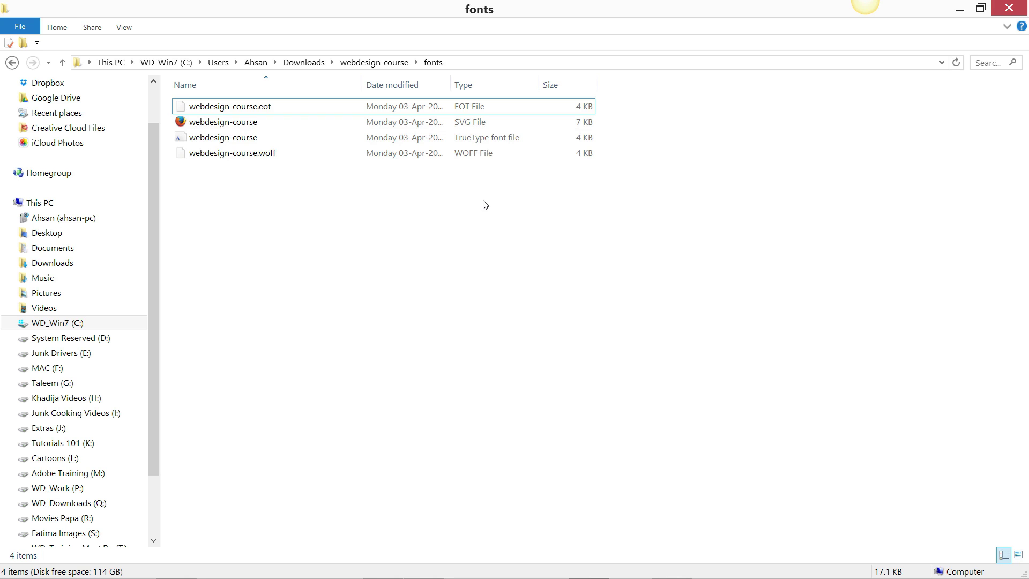